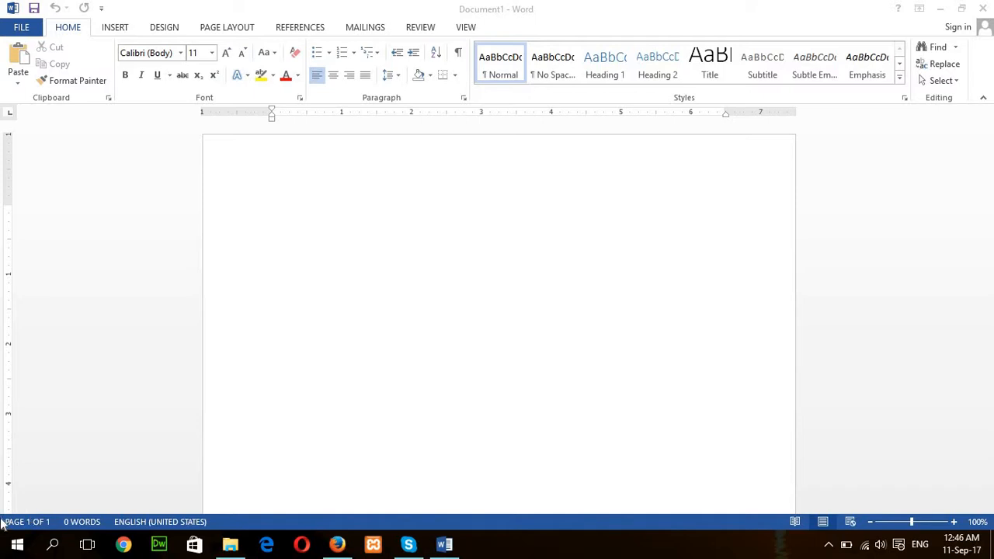
Insert an empty table of six columns by five rows into the blank document
{"action": "left_click", "coordinate": [130, 40]}
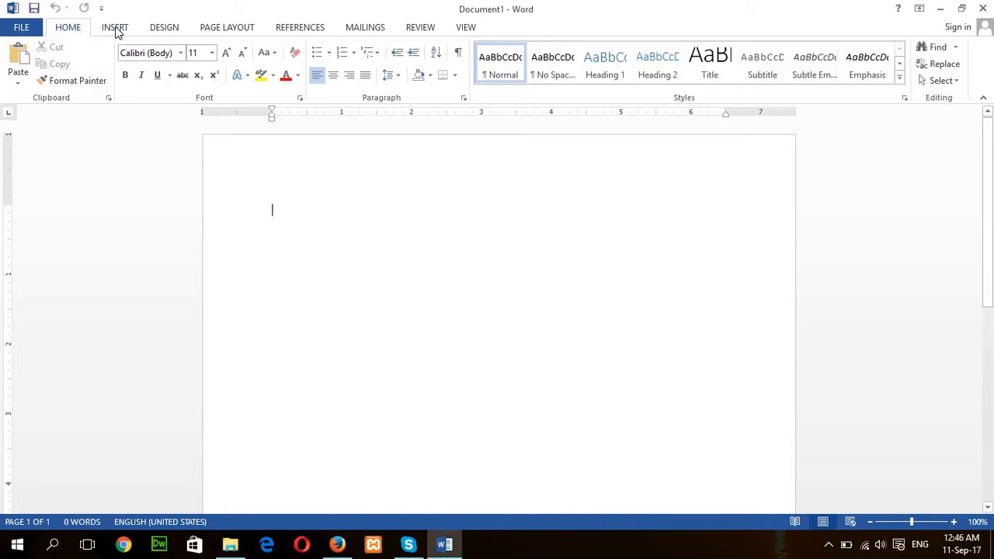
{"action": "left_click", "coordinate": [115, 27]}
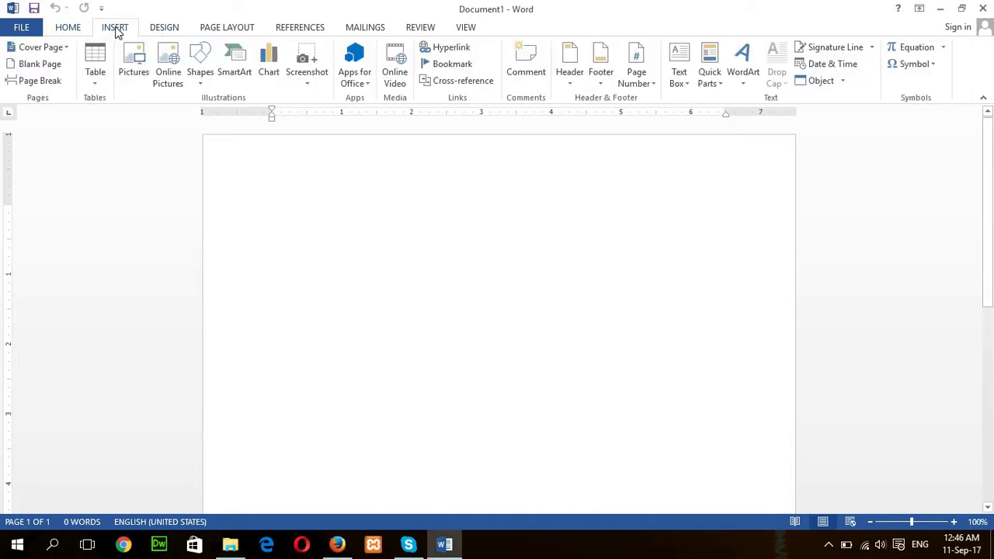
{"action": "left_click", "coordinate": [96, 62]}
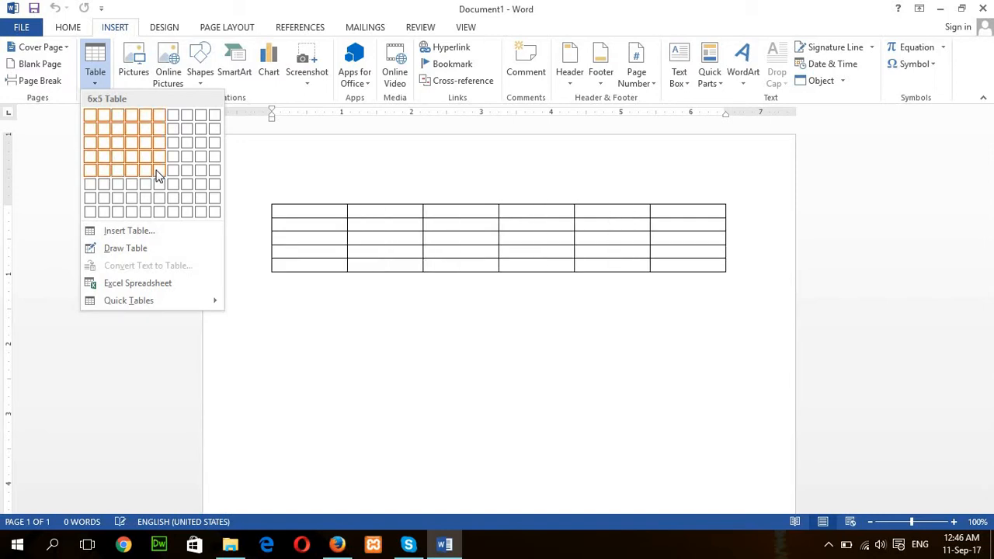
{"action": "left_click", "coordinate": [158, 175]}
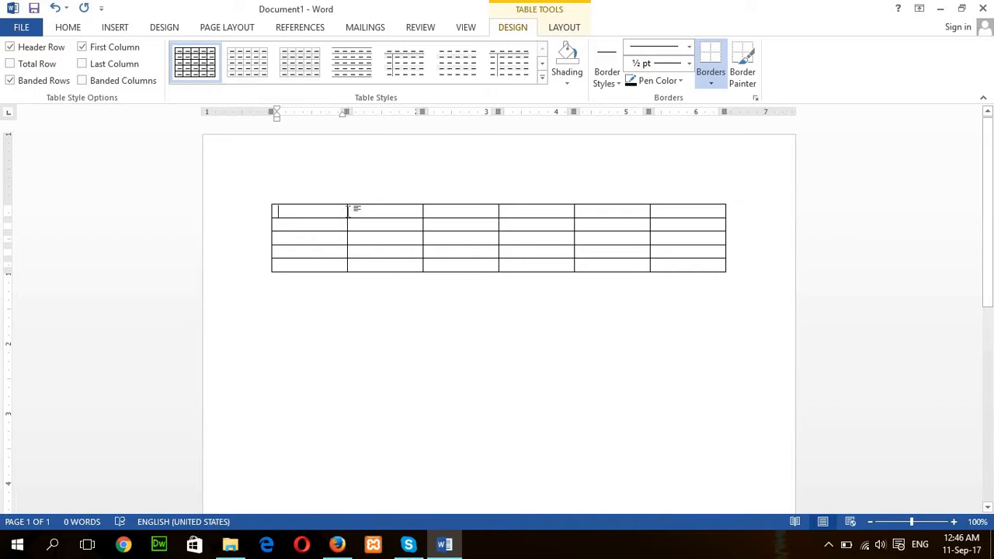
Merge the top row's first two cells and its third and fourth cells into header cells
{"action": "left_click_drag", "start_coordinate": [341, 214], "coordinate": [350, 212]}
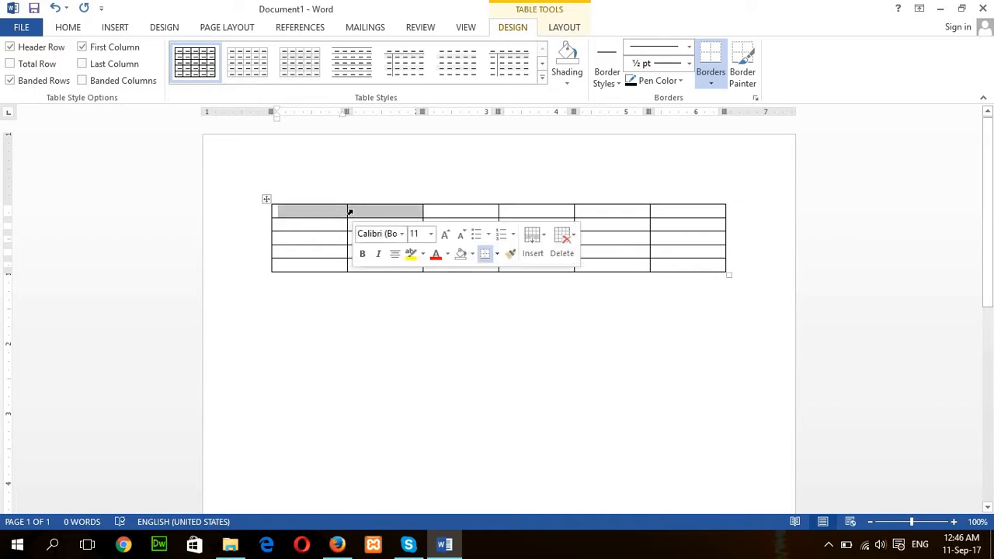
{"action": "right_click", "coordinate": [351, 212]}
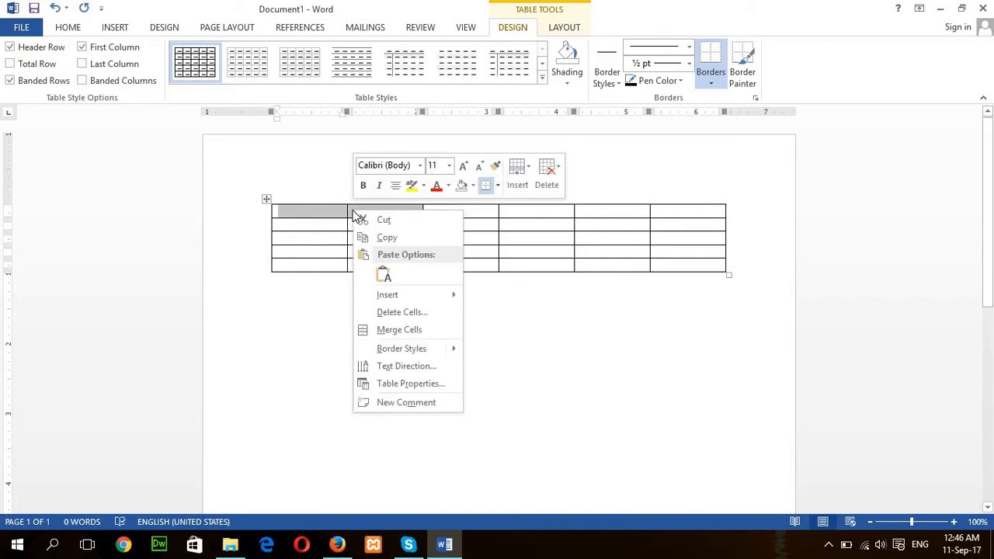
{"action": "left_click", "coordinate": [400, 333]}
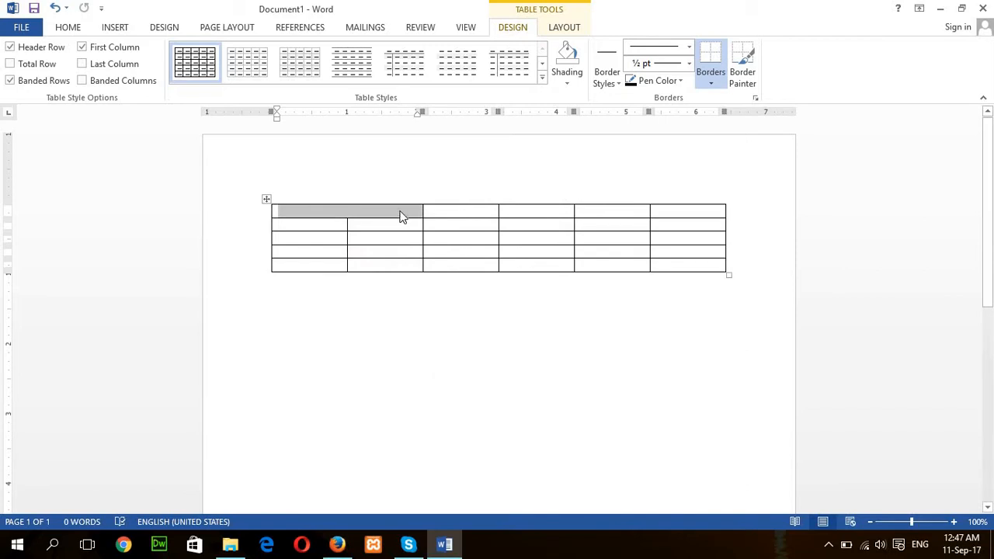
{"action": "left_click", "coordinate": [445, 212]}
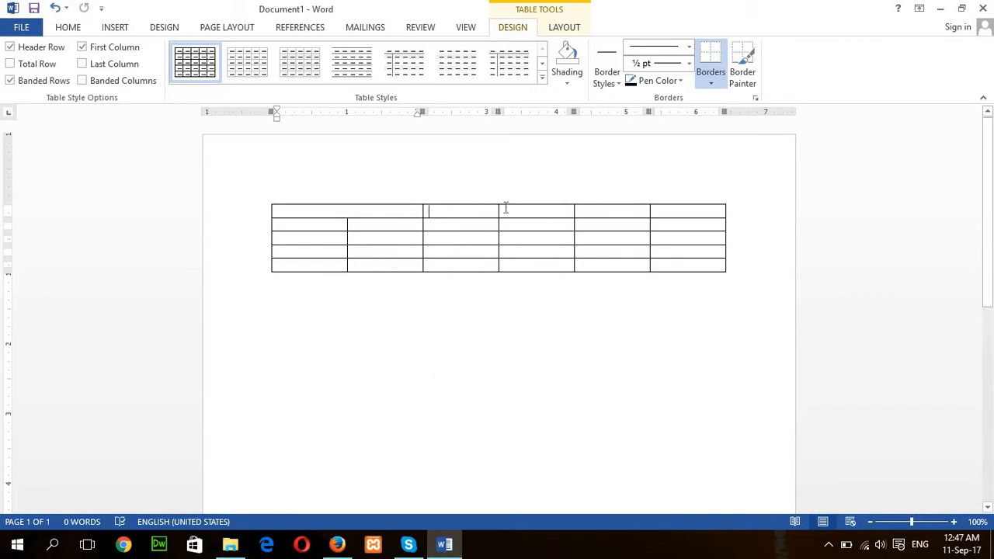
{"action": "left_click_drag", "start_coordinate": [470, 211], "coordinate": [514, 212]}
{"action": "right_click", "coordinate": [516, 213]}
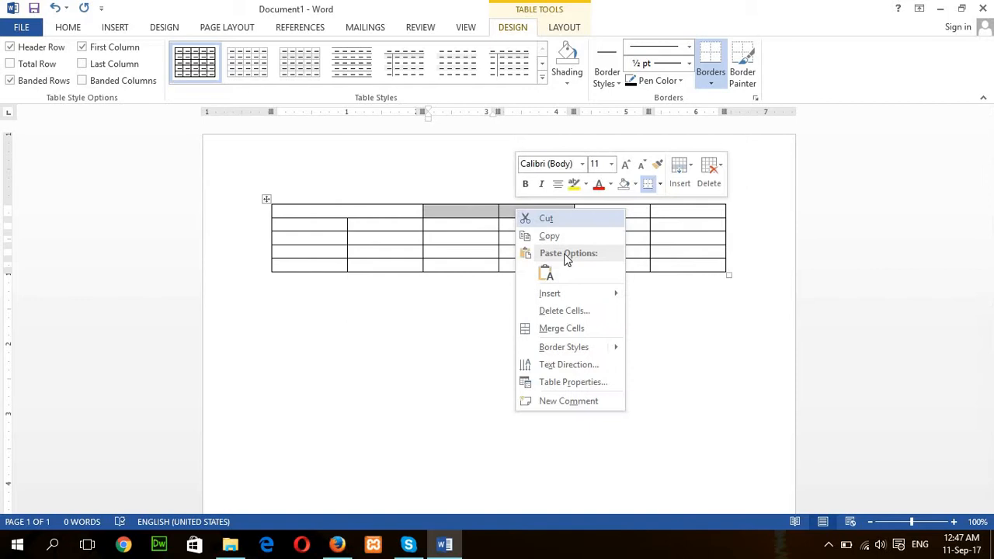
{"action": "left_click", "coordinate": [563, 328]}
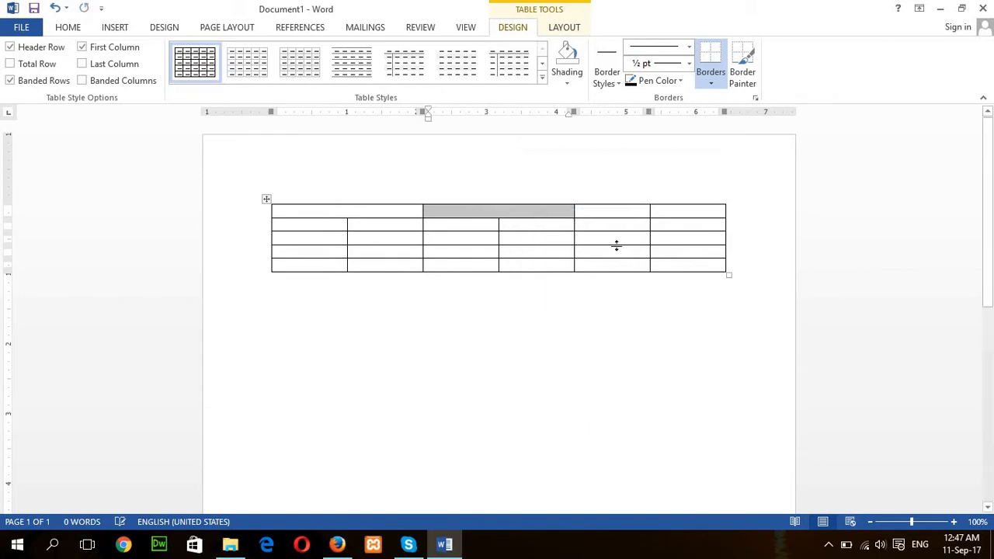
Merge the last two top-row cells and the bottom two cells of the first column
{"action": "left_click_drag", "start_coordinate": [683, 211], "coordinate": [621, 213]}
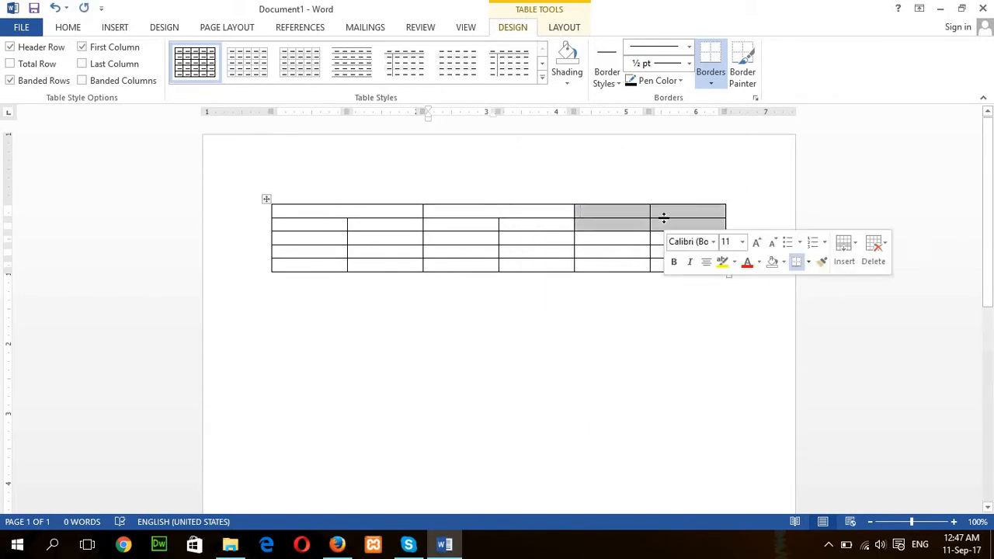
{"action": "left_click", "coordinate": [617, 212]}
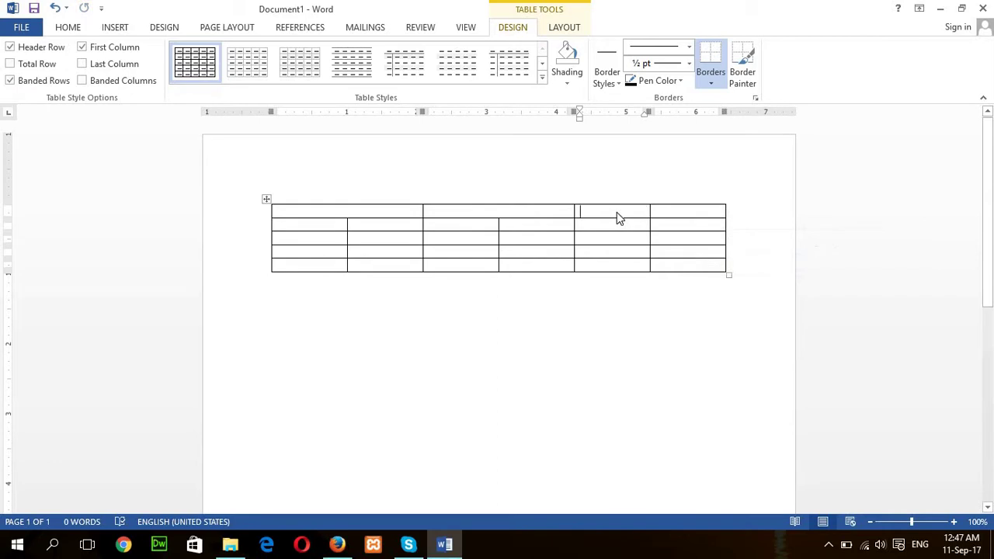
{"action": "left_click_drag", "start_coordinate": [687, 211], "coordinate": [658, 214]}
{"action": "right_click", "coordinate": [658, 214]}
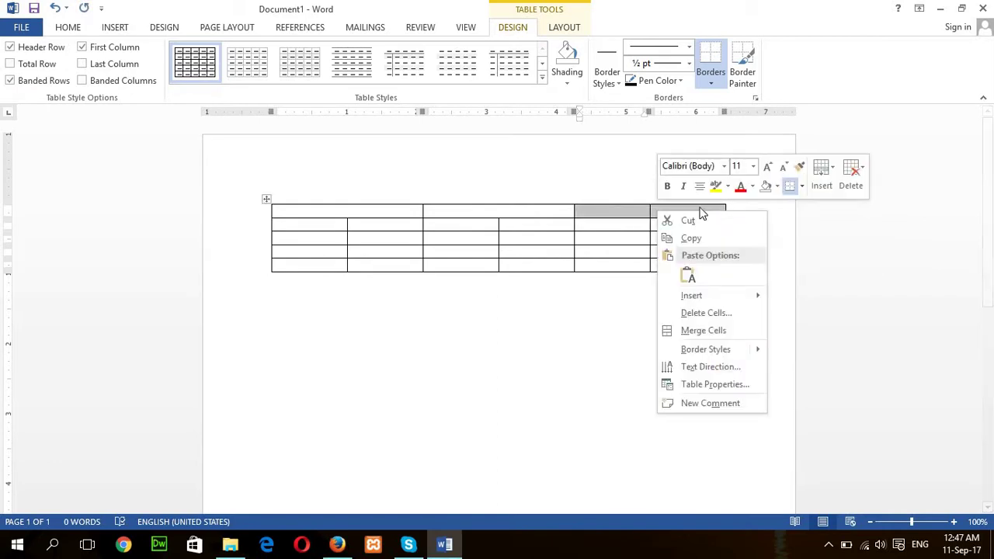
{"action": "left_click", "coordinate": [718, 334]}
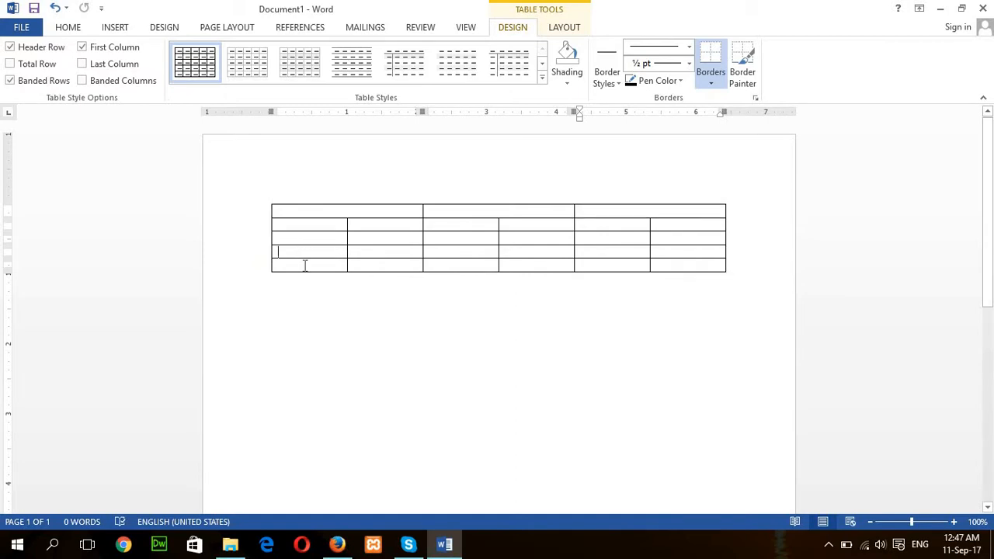
{"action": "left_click_drag", "start_coordinate": [304, 252], "coordinate": [304, 265]}
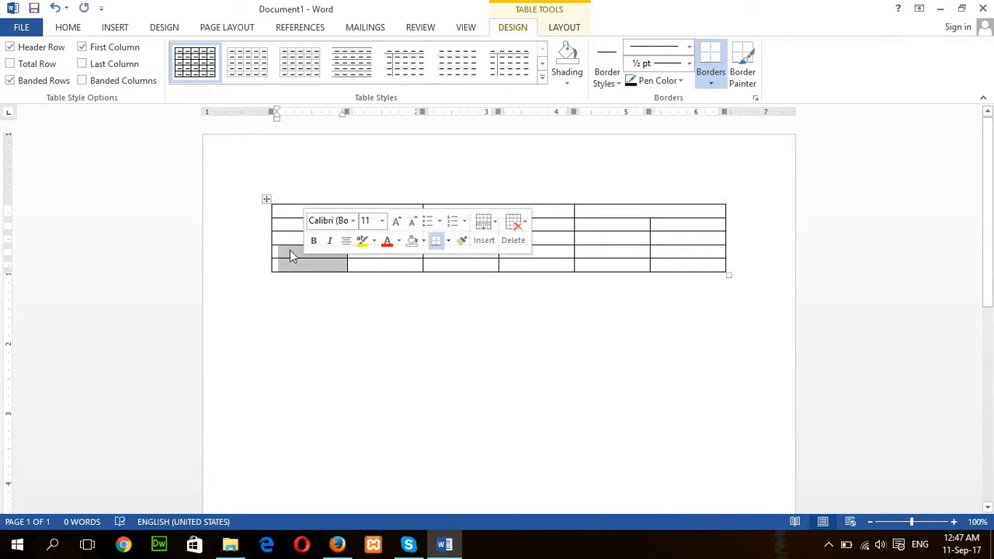
{"action": "right_click", "coordinate": [290, 250]}
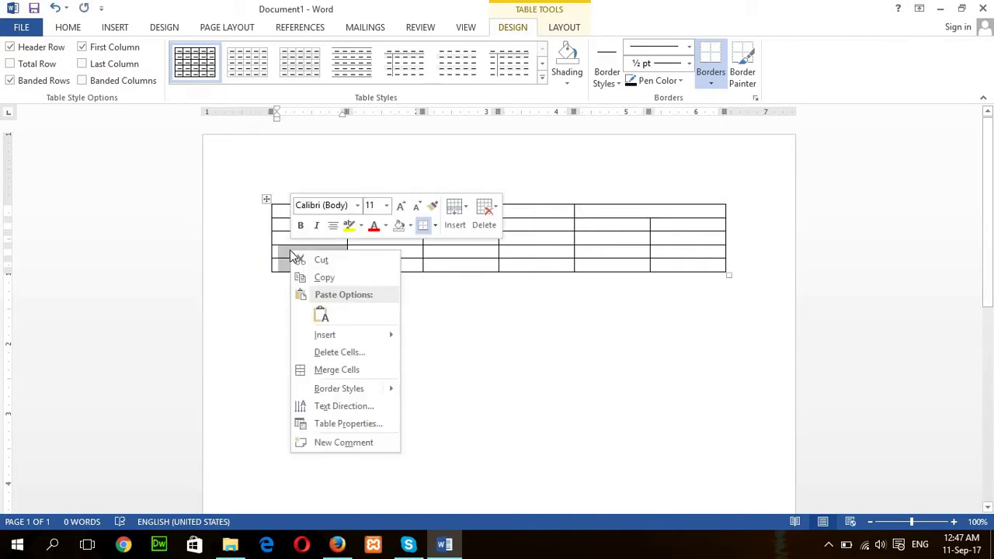
{"action": "left_click", "coordinate": [346, 371]}
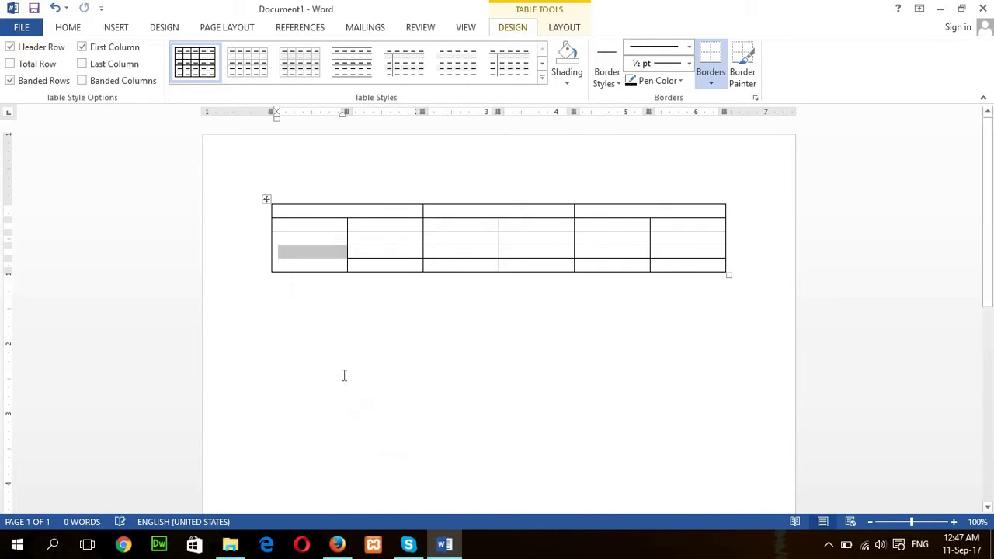
Enter License, Monthly and Yearly headings, then license types, employer numbers and subscription and maintenance prices
{"action": "left_click", "coordinate": [342, 214]}
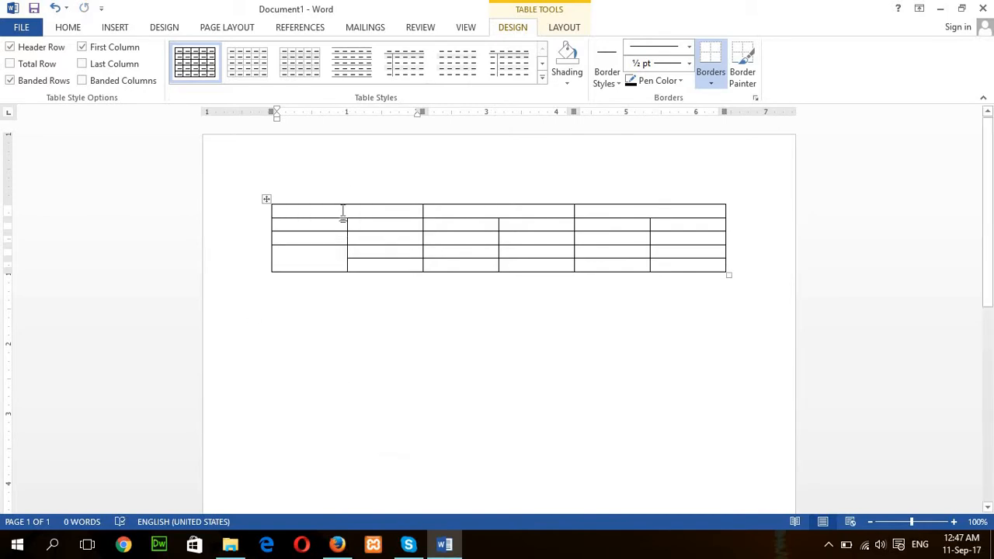
{"action": "type", "text": "Lienc"}
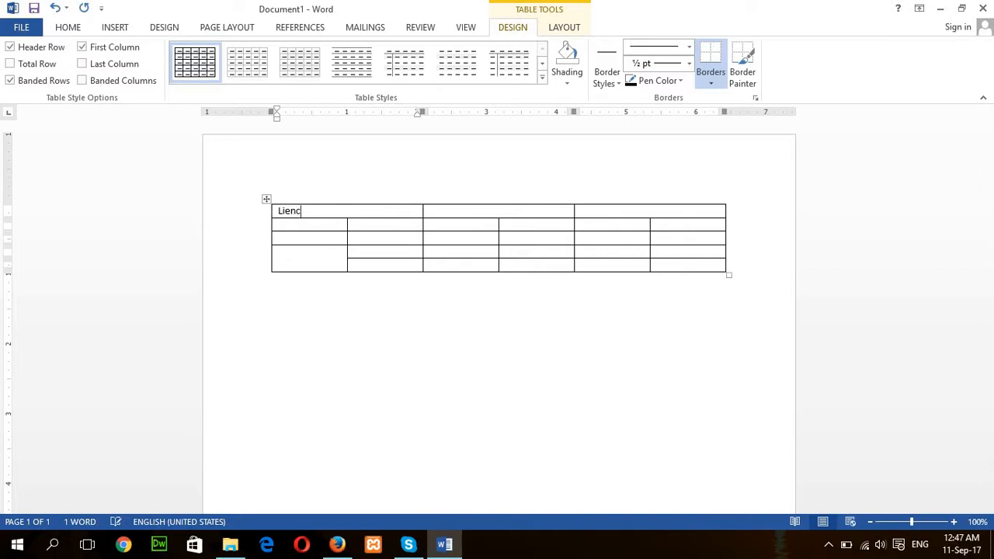
{"action": "type", "text": "e"}
{"action": "key", "text": "Left"}
{"action": "key", "text": "Left"}
{"action": "key", "text": "Left"}
{"action": "key", "text": "Left"}
{"action": "type", "text": "c"}
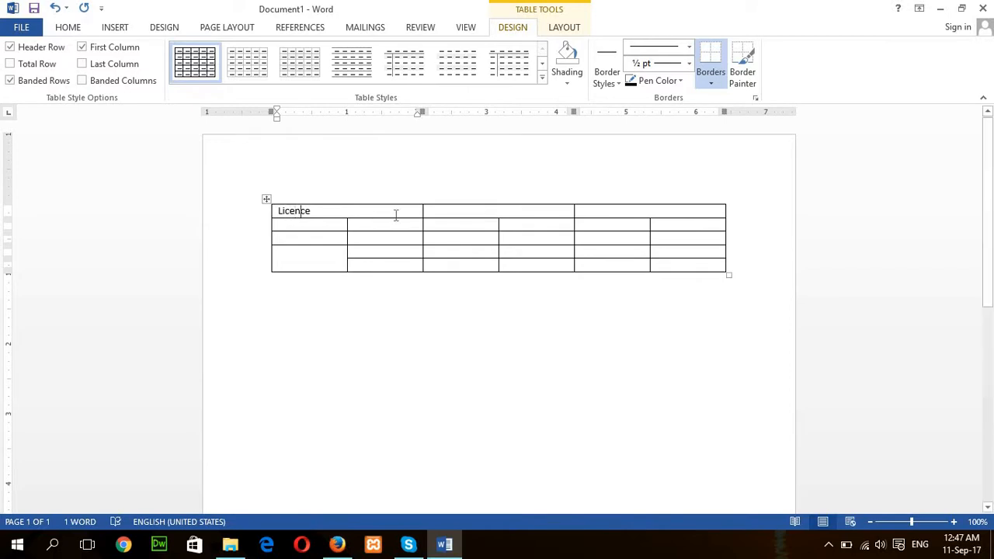
{"action": "left_click", "coordinate": [470, 211]}
{"action": "type", "text": "M"}
{"action": "type", "text": "onthl"}
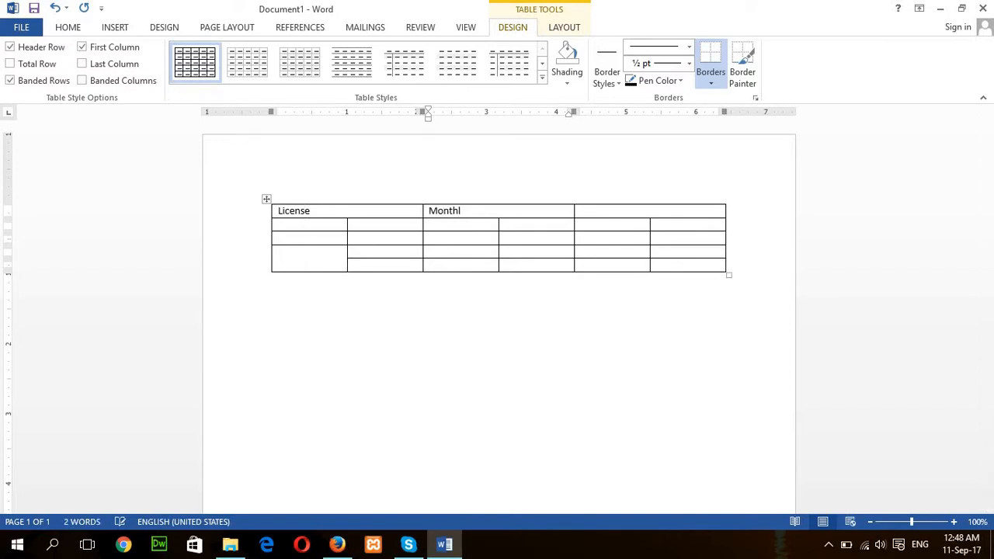
{"action": "type", "text": "y"}
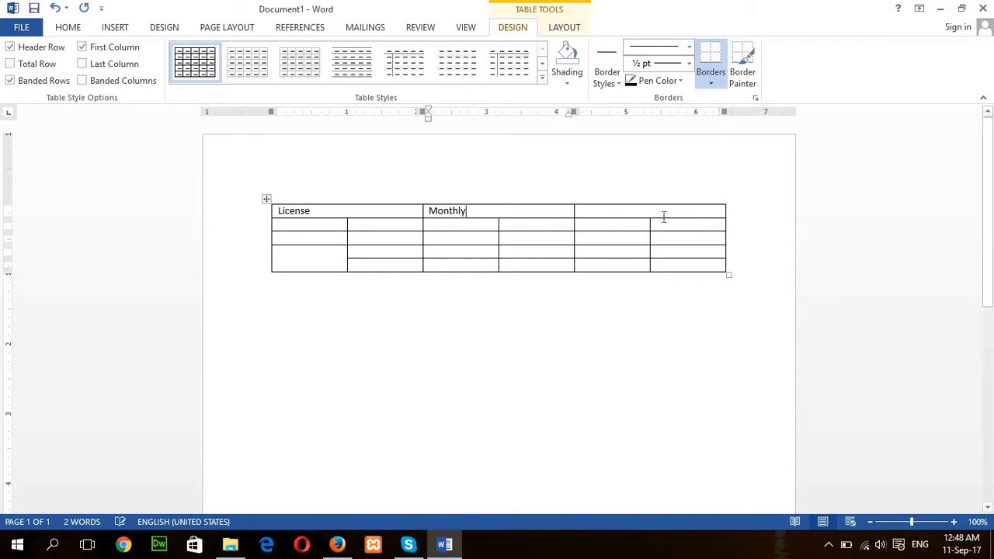
{"action": "left_click", "coordinate": [664, 215]}
{"action": "type", "text": "Y"}
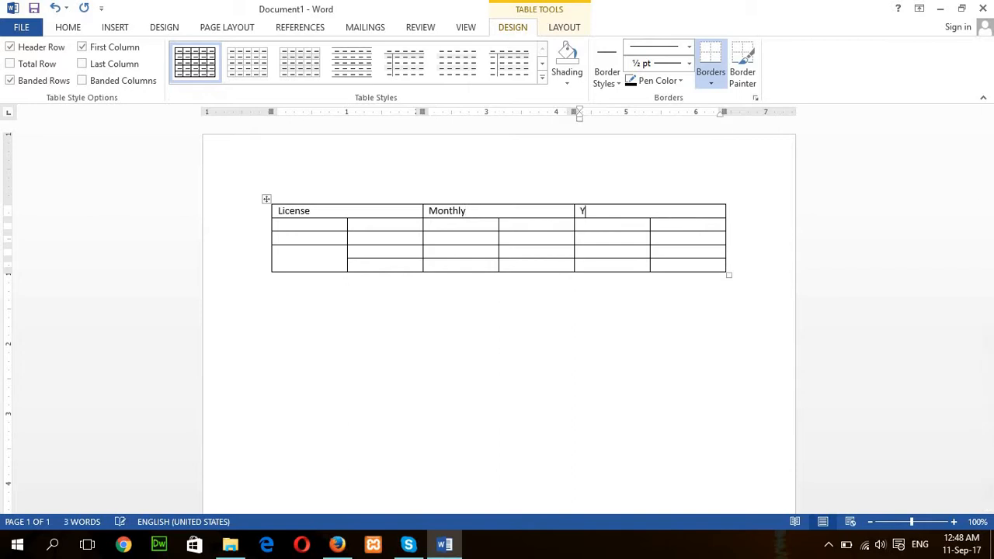
{"action": "type", "text": "early"}
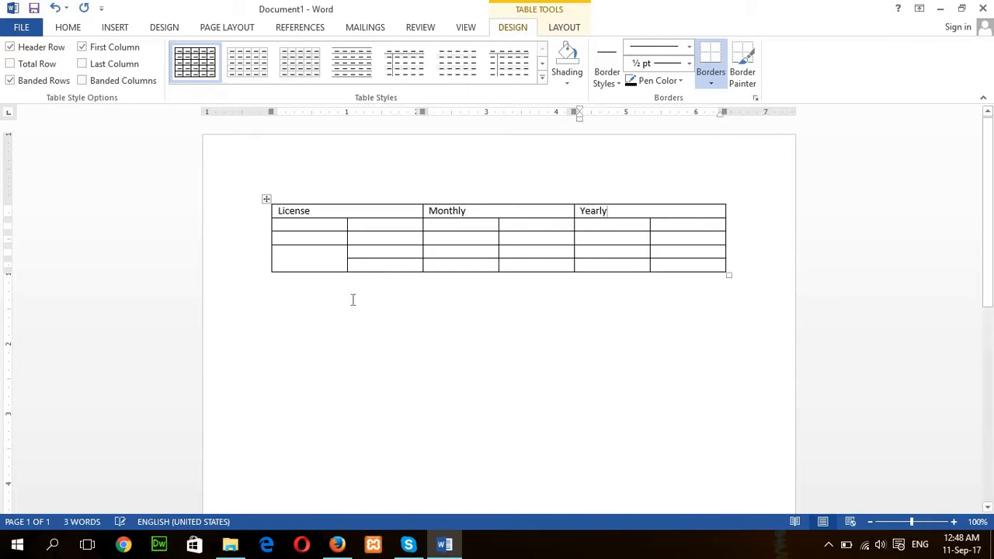
{"action": "left_click", "coordinate": [316, 227]}
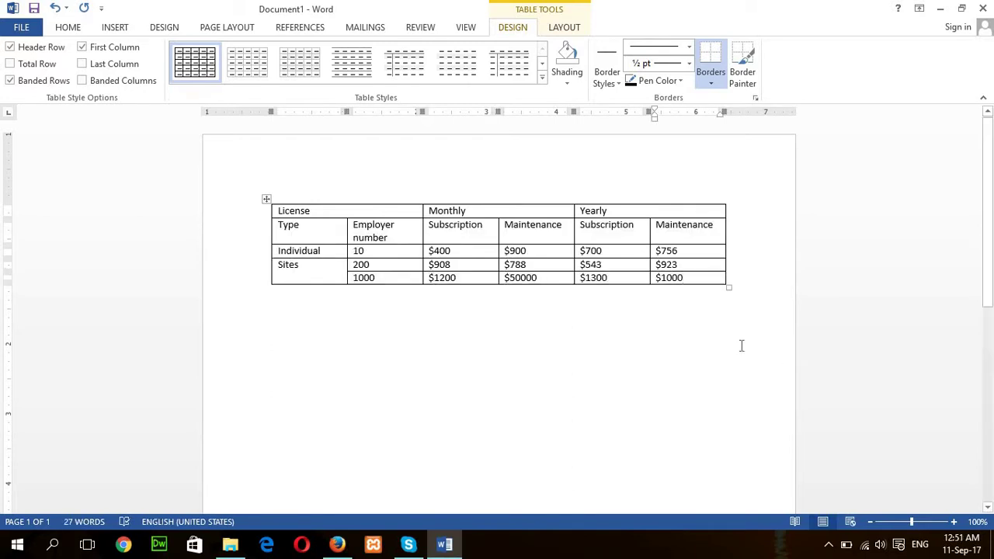
{"action": "left_click", "coordinate": [742, 346]}
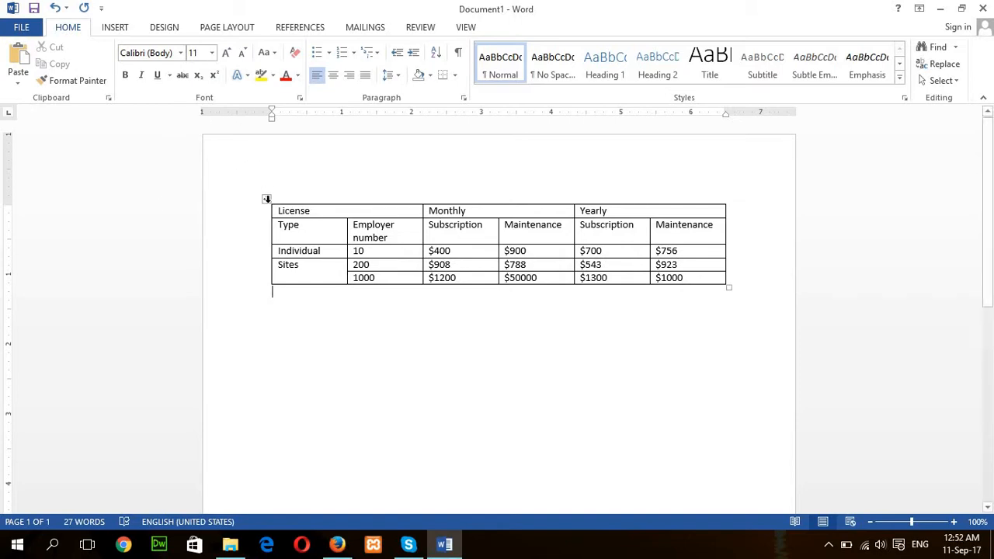
Select the whole license pricing table via its move handle
{"action": "left_click", "coordinate": [264, 210]}
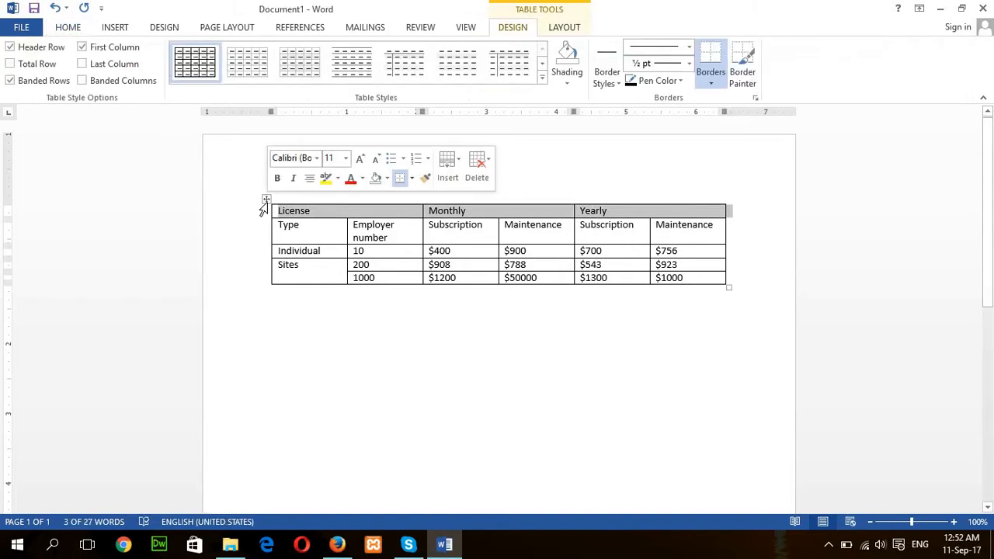
{"action": "right_click", "coordinate": [268, 203]}
{"action": "right_click", "coordinate": [535, 338]}
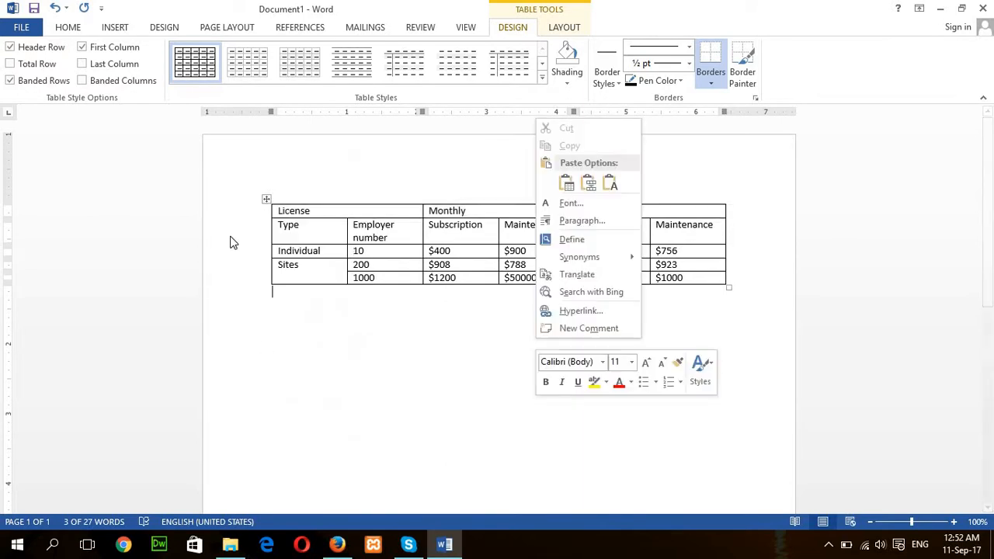
{"action": "left_click", "coordinate": [251, 226]}
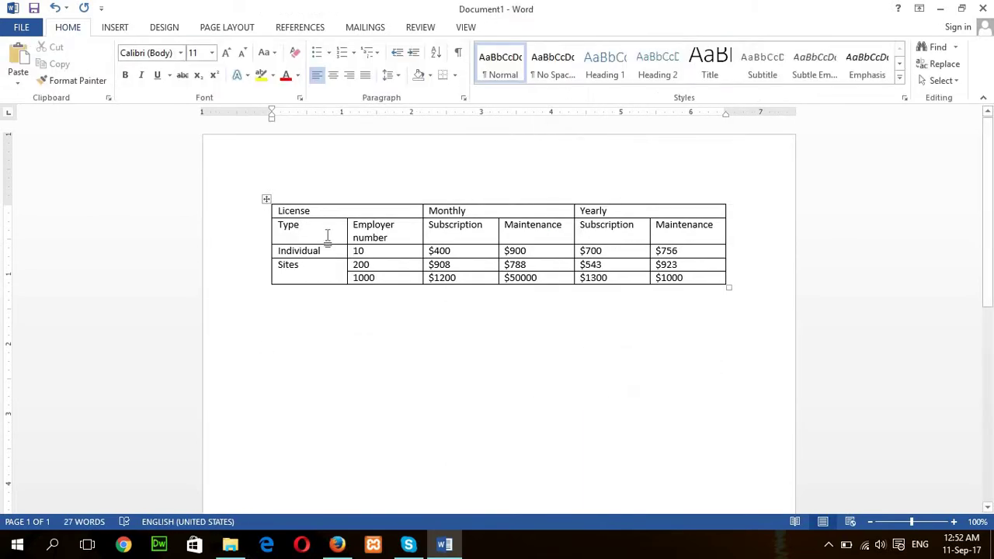
{"action": "left_click", "coordinate": [266, 199]}
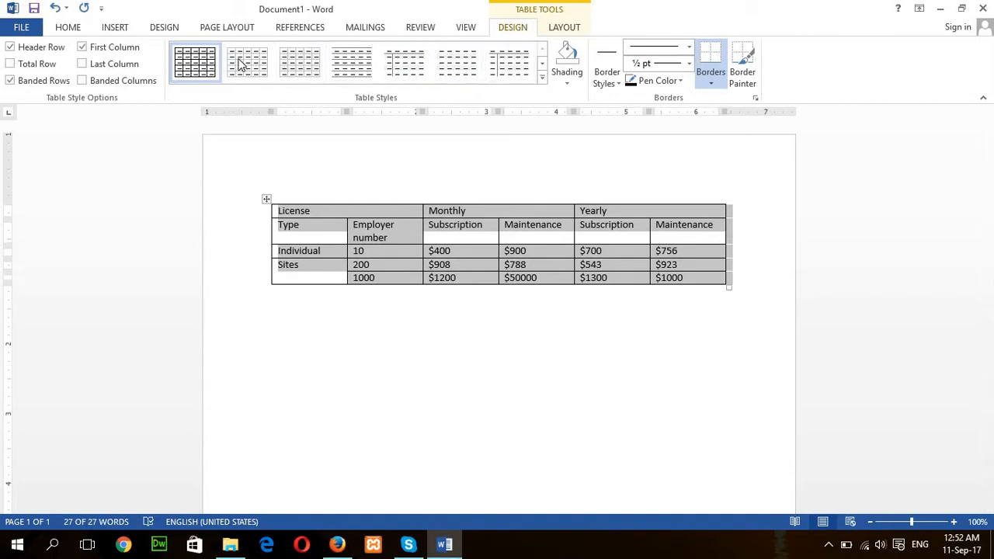
Apply a yellow Grid Table style to the table from the Table Styles gallery
{"action": "left_click", "coordinate": [542, 82]}
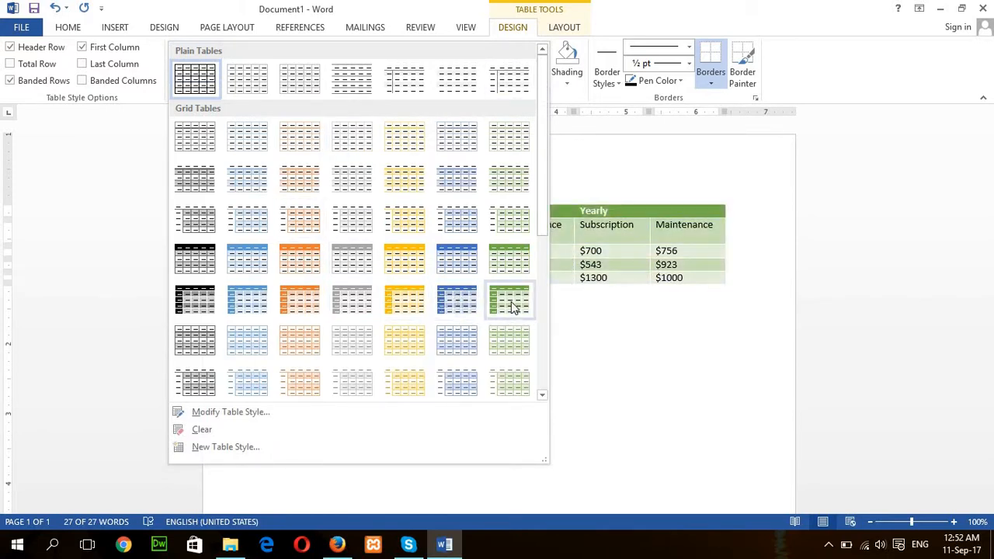
{"action": "left_click", "coordinate": [418, 340]}
{"action": "left_click", "coordinate": [524, 422]}
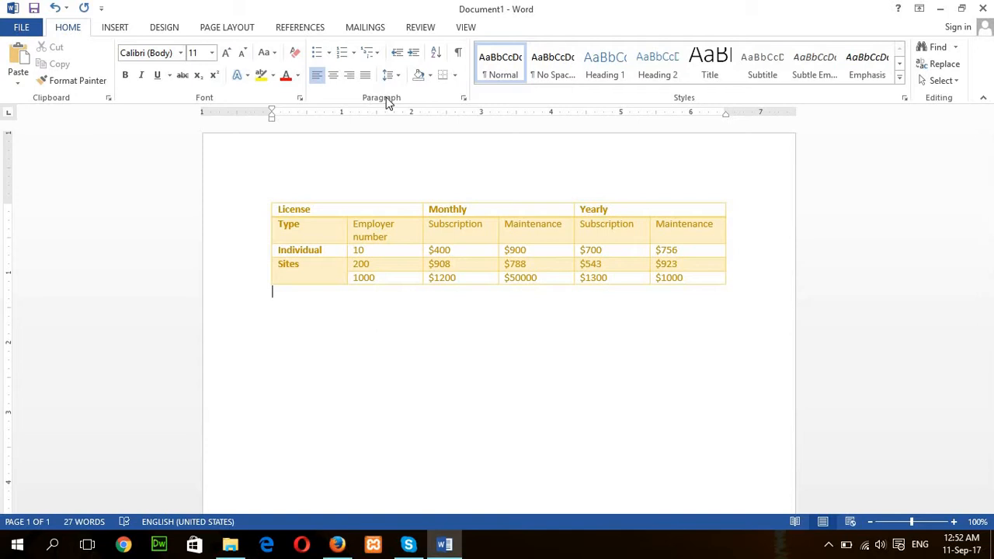
Select the table and expand the full Table Styles gallery
{"action": "left_click", "coordinate": [266, 198]}
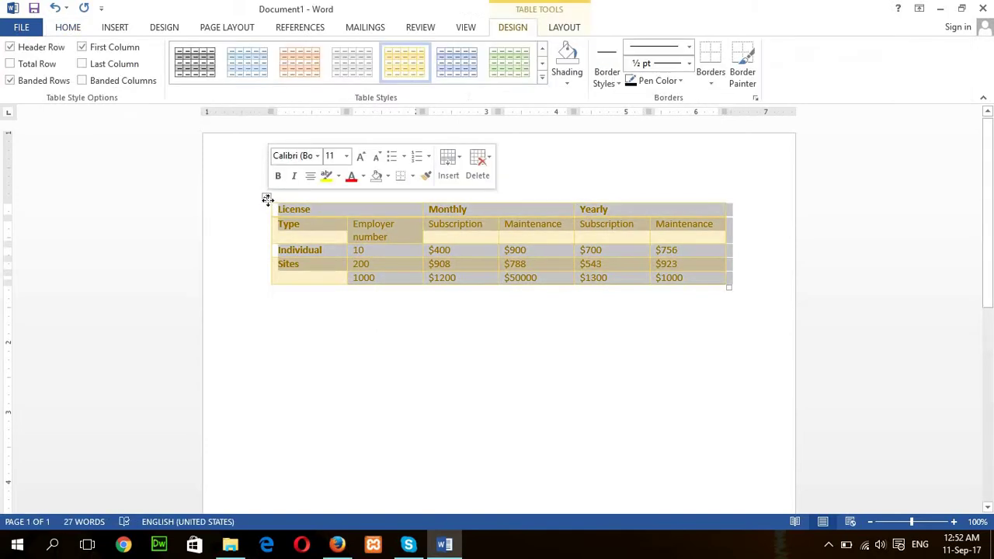
{"action": "left_click", "coordinate": [543, 84]}
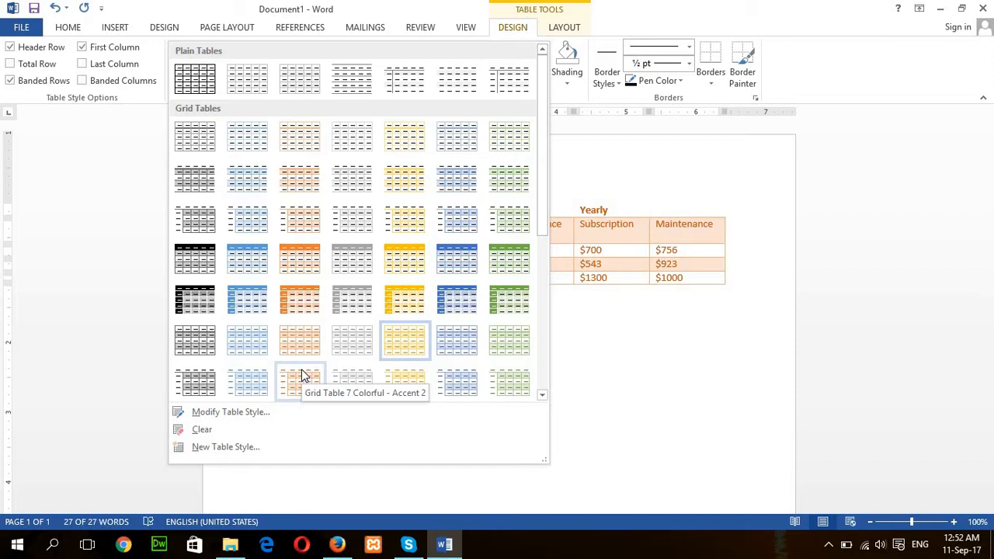
Start a new table style and rename Style1 to MyNewStyle
{"action": "left_click", "coordinate": [231, 452]}
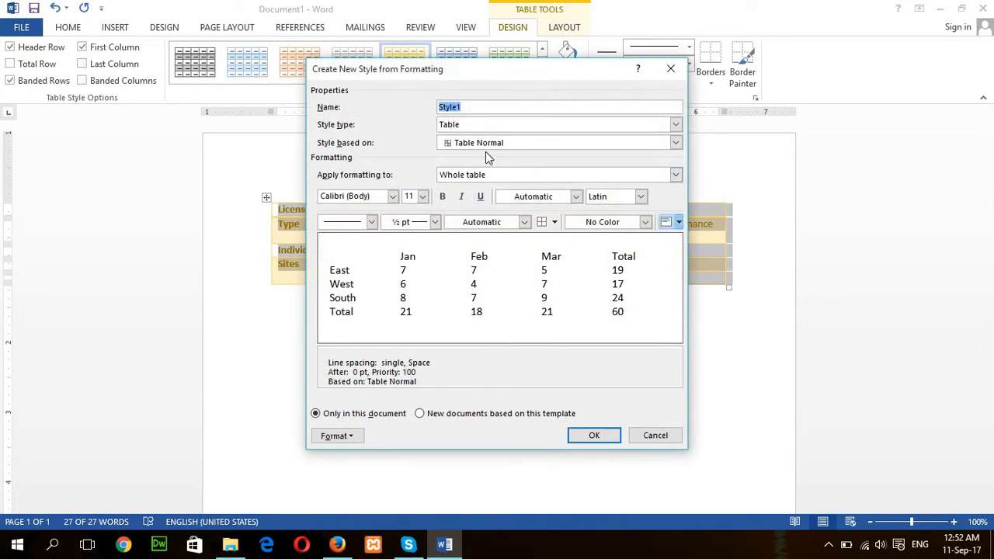
{"action": "key", "text": "Home"}
{"action": "type", "text": "My"}
{"action": "key", "text": "Left"}
{"action": "key", "text": "Left"}
{"action": "key", "text": "Left"}
{"action": "key", "text": "Left"}
{"action": "type", "text": "New"}
{"action": "left_click", "coordinate": [676, 126]}
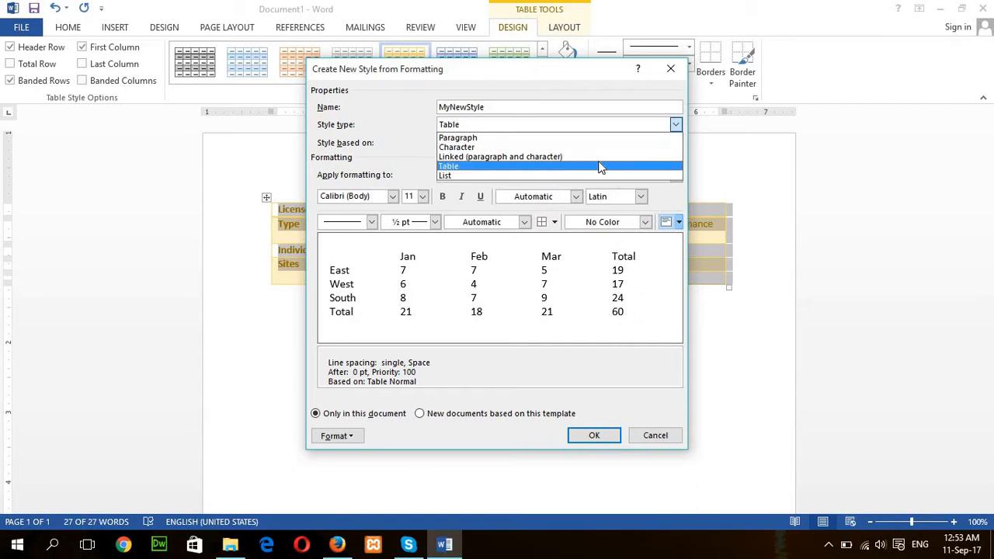
Keep style type Table and try basing the style on Table List 2, then Table Grid 4
{"action": "left_click", "coordinate": [558, 166]}
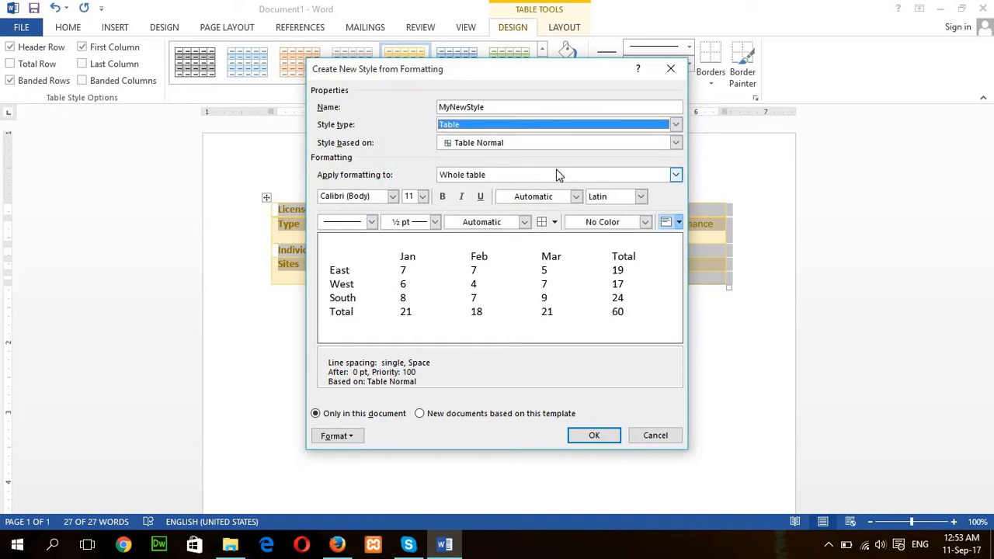
{"action": "left_click", "coordinate": [675, 144]}
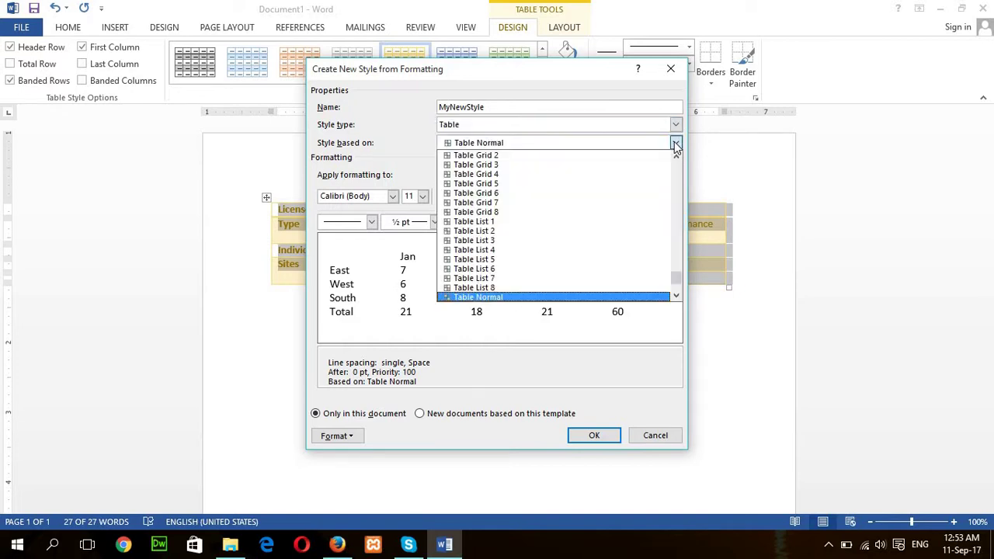
{"action": "left_click", "coordinate": [572, 230]}
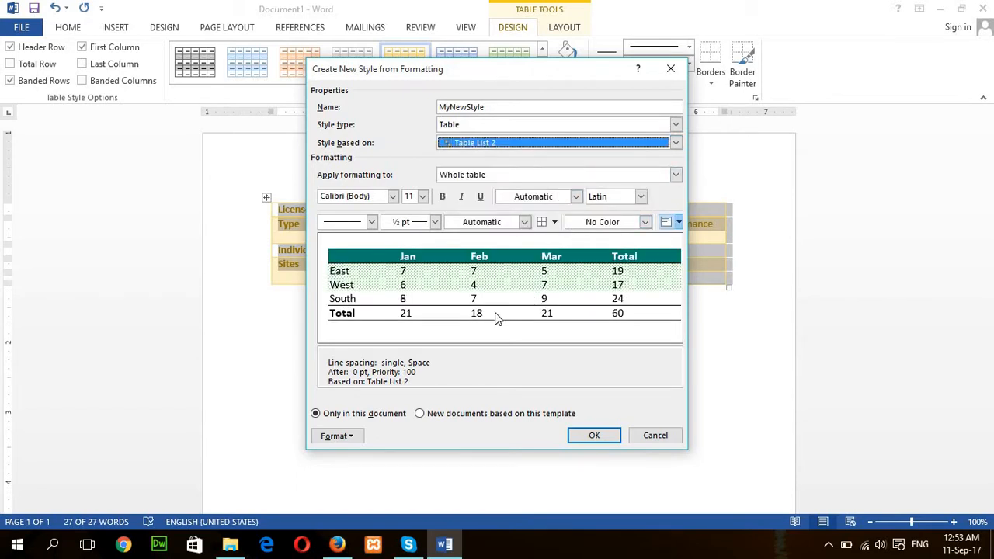
{"action": "left_click", "coordinate": [676, 144]}
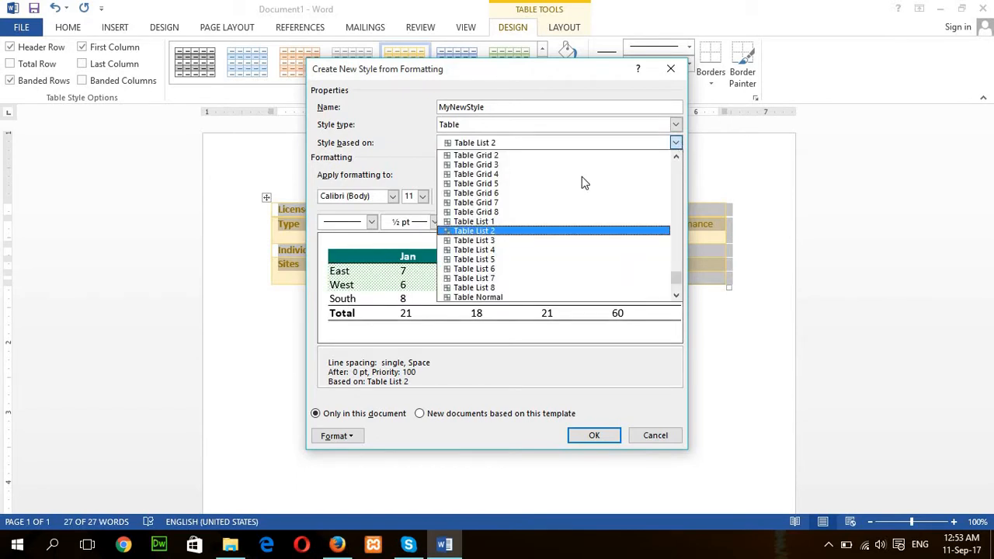
{"action": "left_click", "coordinate": [543, 175]}
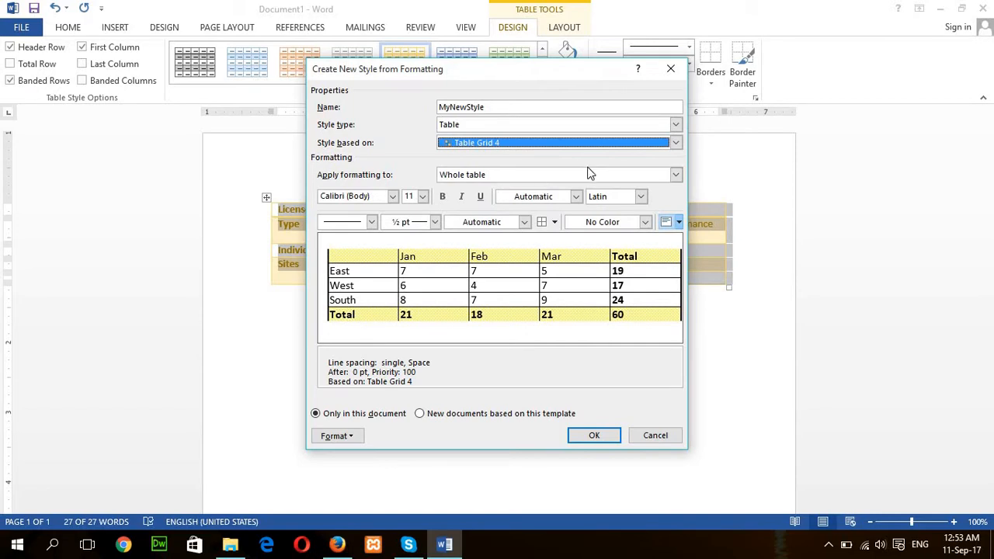
Try Table List 6, then settle on Table Classic 3 as the base for MyNewStyle
{"action": "left_click", "coordinate": [678, 146]}
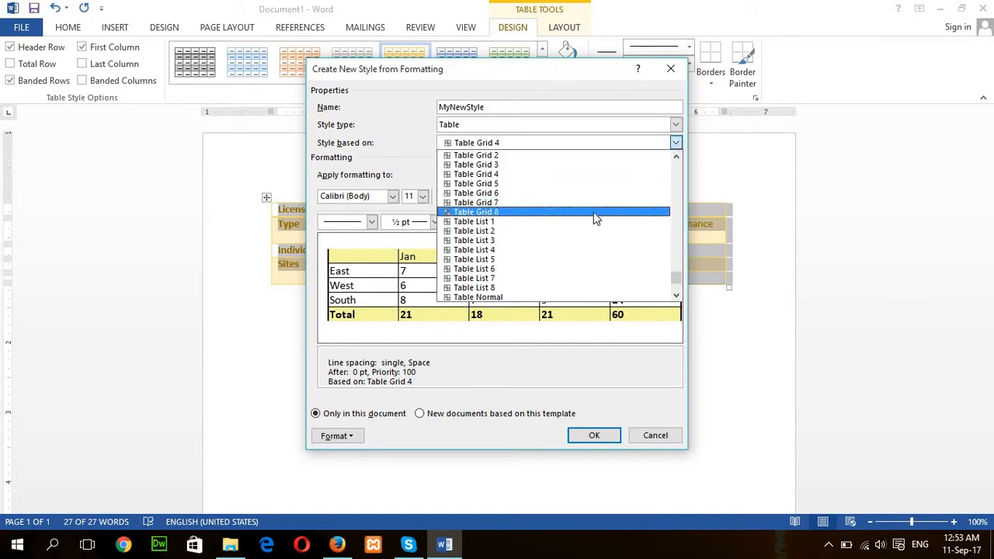
{"action": "left_click", "coordinate": [571, 268]}
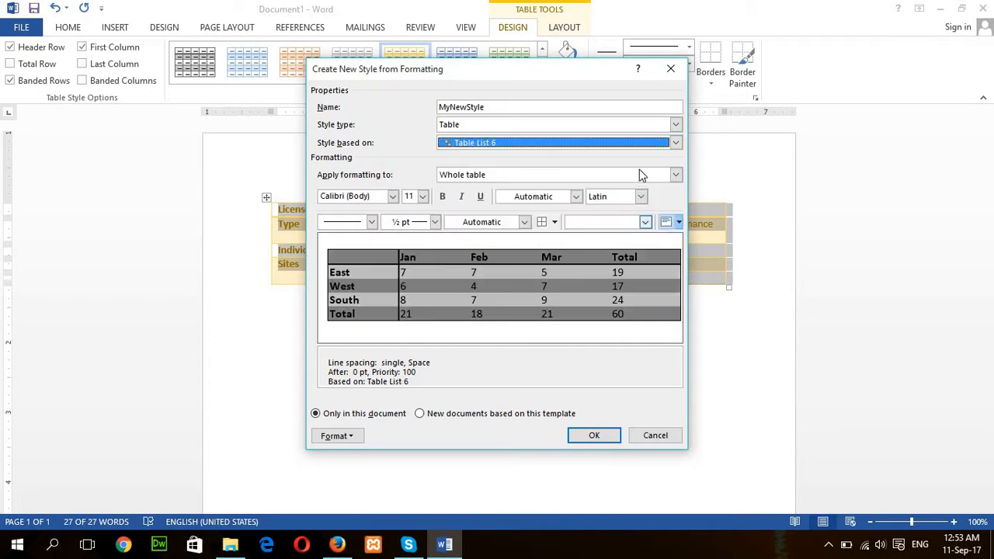
{"action": "left_click", "coordinate": [675, 145]}
{"action": "scroll", "coordinate": [675, 189], "scroll_direction": "up", "scroll_amount": 5}
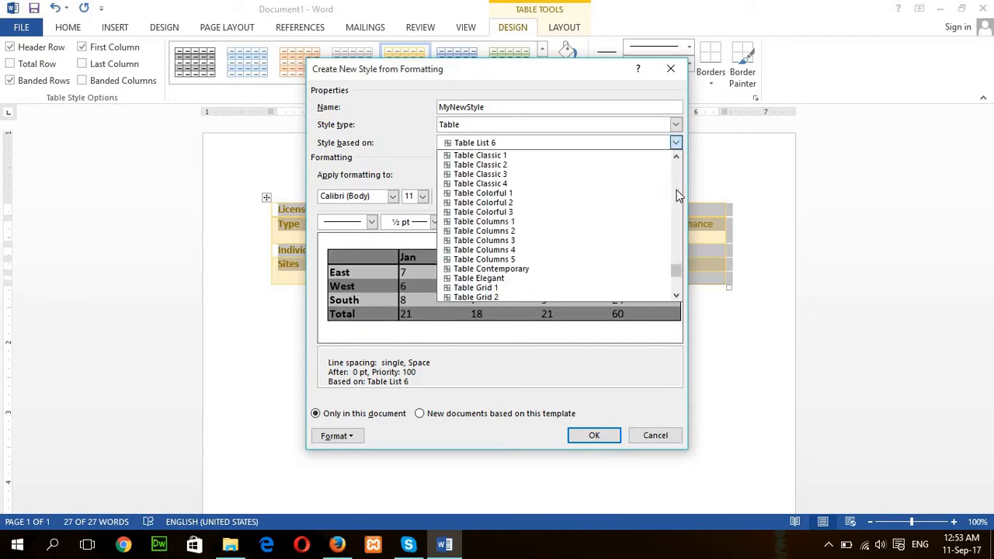
{"action": "scroll", "coordinate": [678, 194], "scroll_direction": "up", "scroll_amount": 5}
{"action": "scroll", "coordinate": [681, 163], "scroll_direction": "up", "scroll_amount": 5}
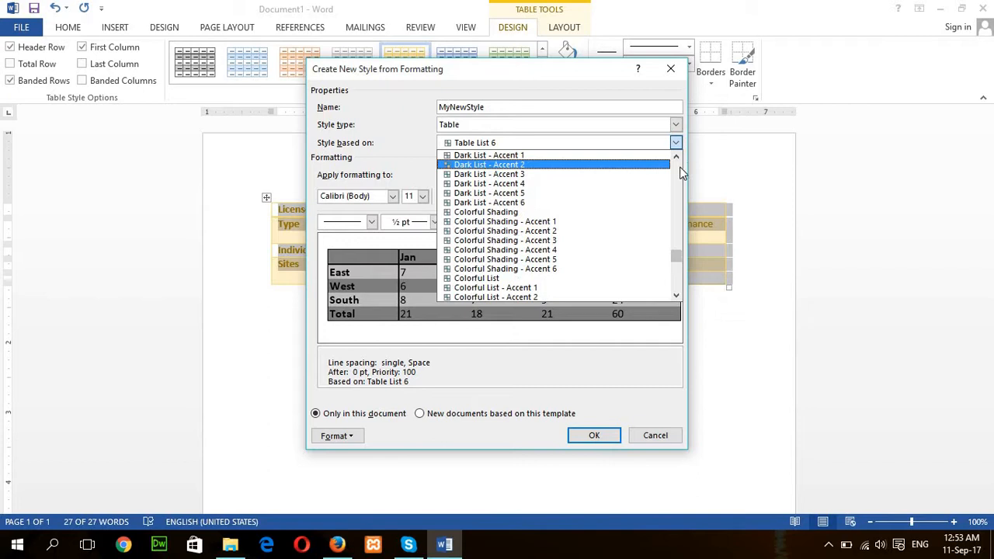
{"action": "scroll", "coordinate": [682, 167], "scroll_direction": "up", "scroll_amount": 5}
{"action": "scroll", "coordinate": [682, 171], "scroll_direction": "up", "scroll_amount": 5}
{"action": "scroll", "coordinate": [682, 171], "scroll_direction": "up", "scroll_amount": 5}
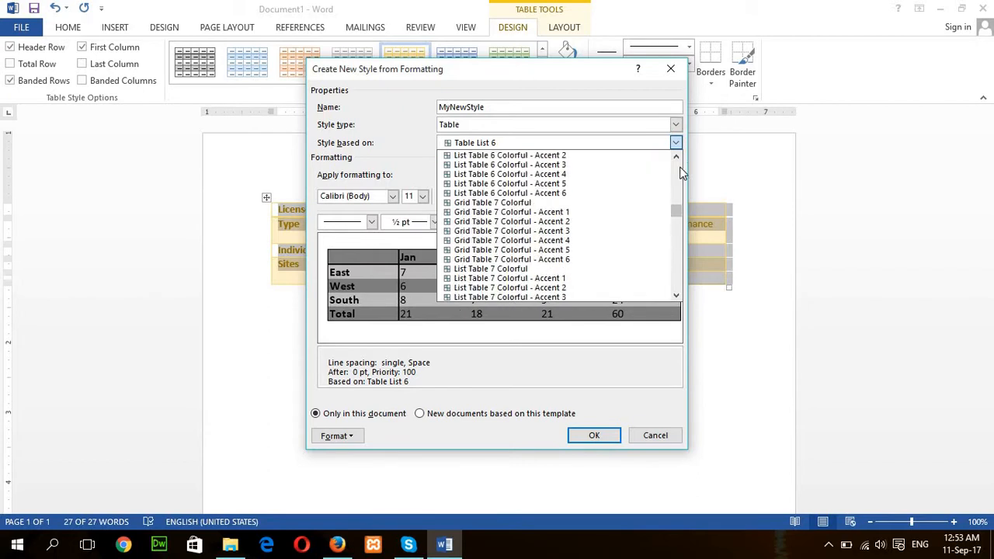
{"action": "scroll", "coordinate": [682, 171], "scroll_direction": "up", "scroll_amount": 5}
{"action": "scroll", "coordinate": [682, 171], "scroll_direction": "up", "scroll_amount": 5}
{"action": "scroll", "coordinate": [682, 171], "scroll_direction": "up", "scroll_amount": 3}
{"action": "scroll", "coordinate": [682, 171], "scroll_direction": "up", "scroll_amount": 3}
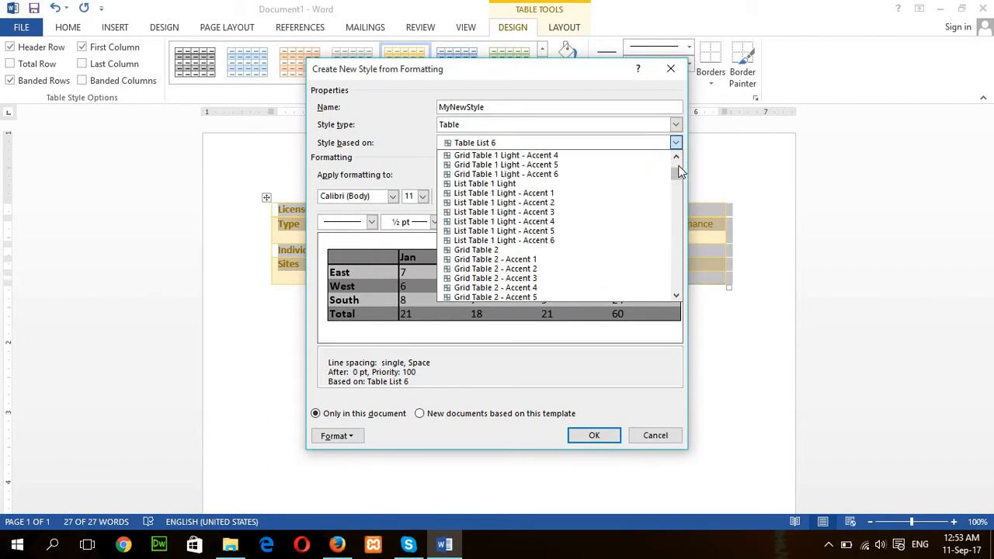
{"action": "scroll", "coordinate": [681, 285], "scroll_direction": "down", "scroll_amount": 3}
{"action": "scroll", "coordinate": [680, 286], "scroll_direction": "down", "scroll_amount": 5}
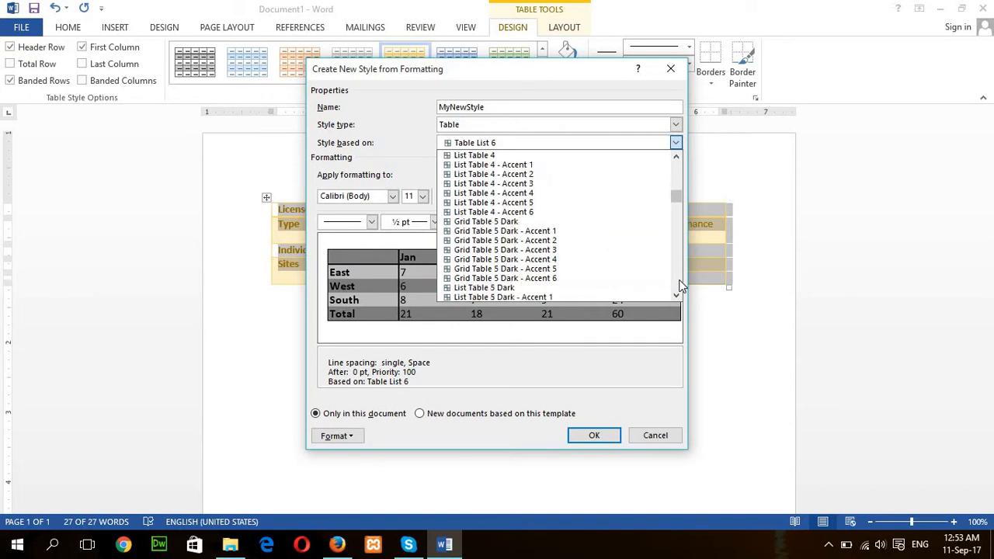
{"action": "scroll", "coordinate": [680, 285], "scroll_direction": "down", "scroll_amount": 5}
{"action": "scroll", "coordinate": [680, 286], "scroll_direction": "down", "scroll_amount": 5}
{"action": "scroll", "coordinate": [680, 286], "scroll_direction": "down", "scroll_amount": 5}
{"action": "scroll", "coordinate": [680, 286], "scroll_direction": "down", "scroll_amount": 5}
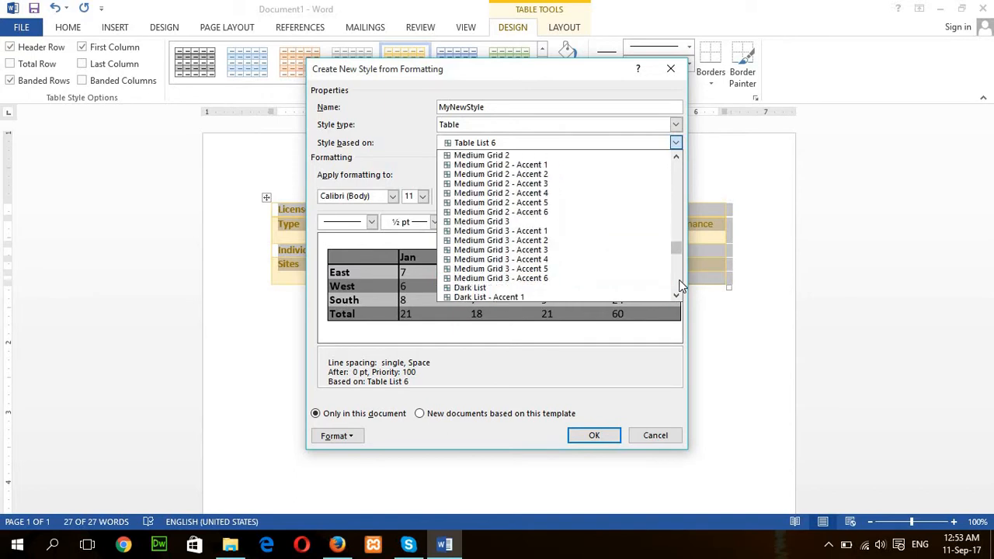
{"action": "scroll", "coordinate": [680, 285], "scroll_direction": "down", "scroll_amount": 5}
{"action": "scroll", "coordinate": [680, 286], "scroll_direction": "down", "scroll_amount": 5}
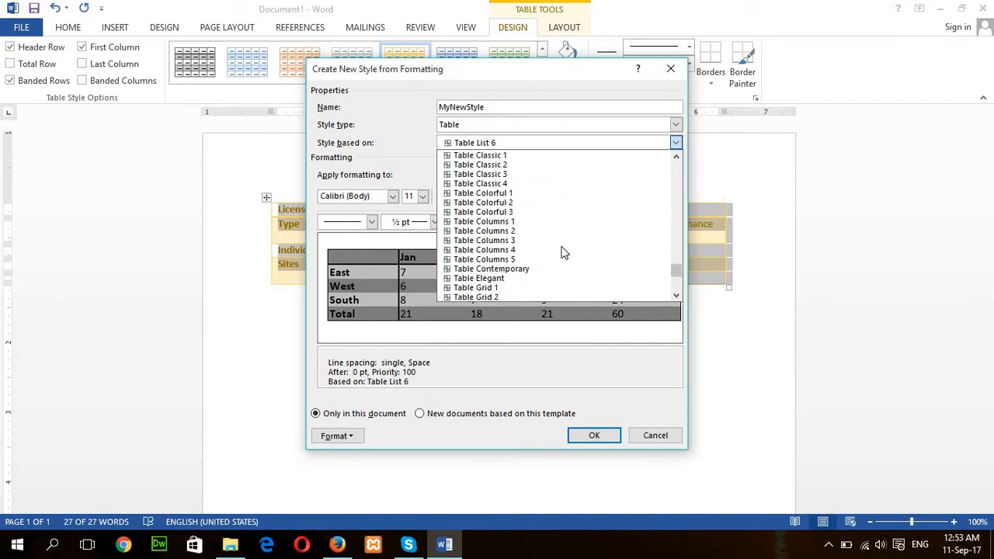
{"action": "left_click", "coordinate": [523, 174]}
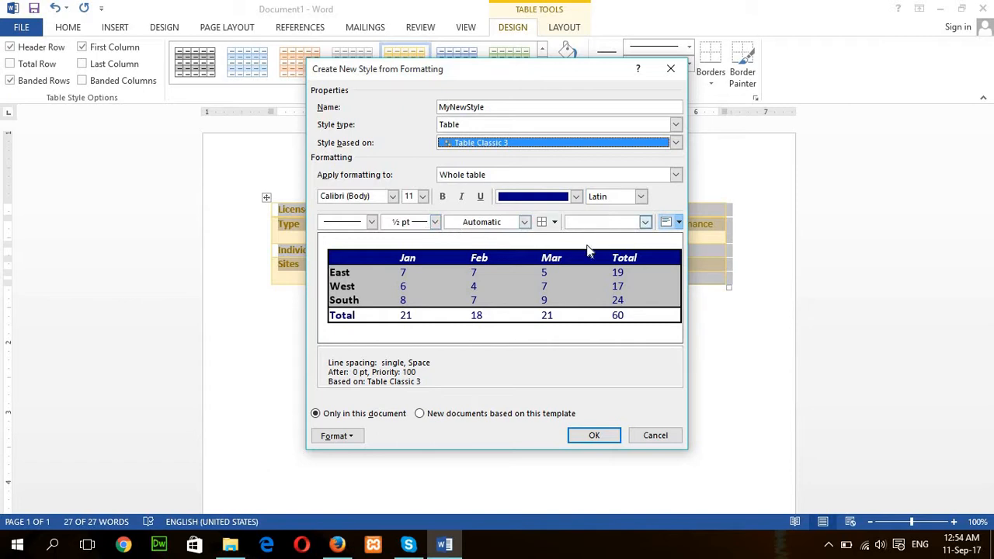
Set the style's body shading to orange Accent 2 after trying two blues
{"action": "left_click", "coordinate": [645, 225]}
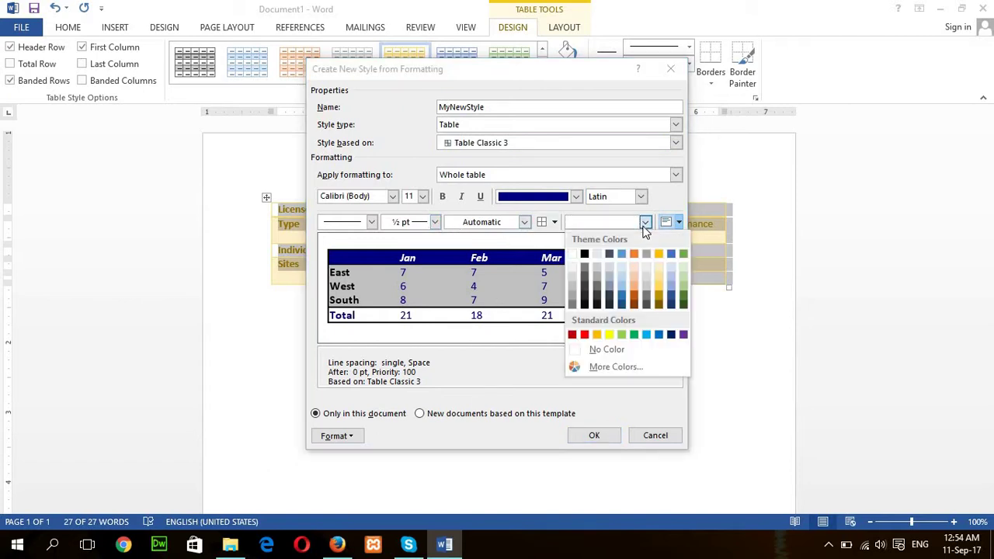
{"action": "left_click", "coordinate": [621, 287]}
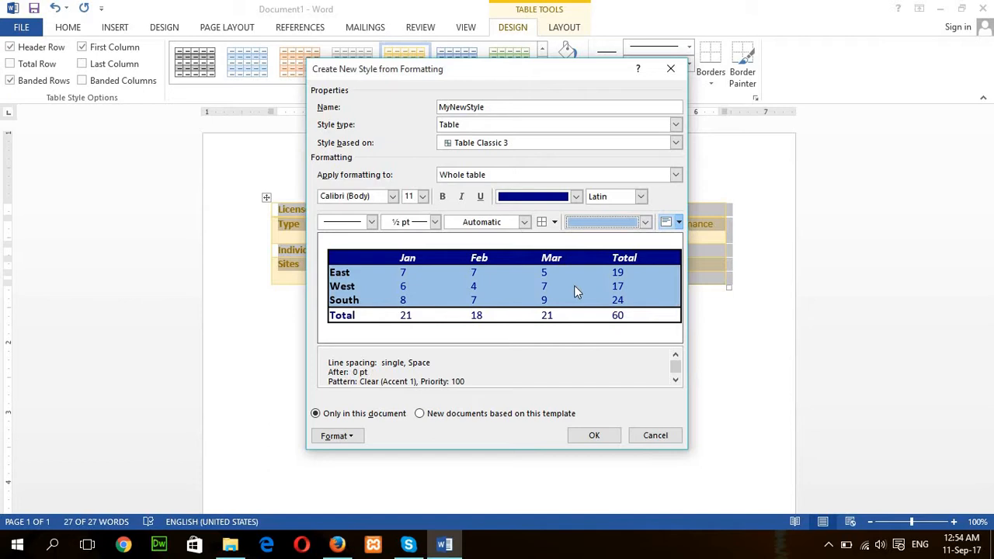
{"action": "left_click", "coordinate": [645, 225]}
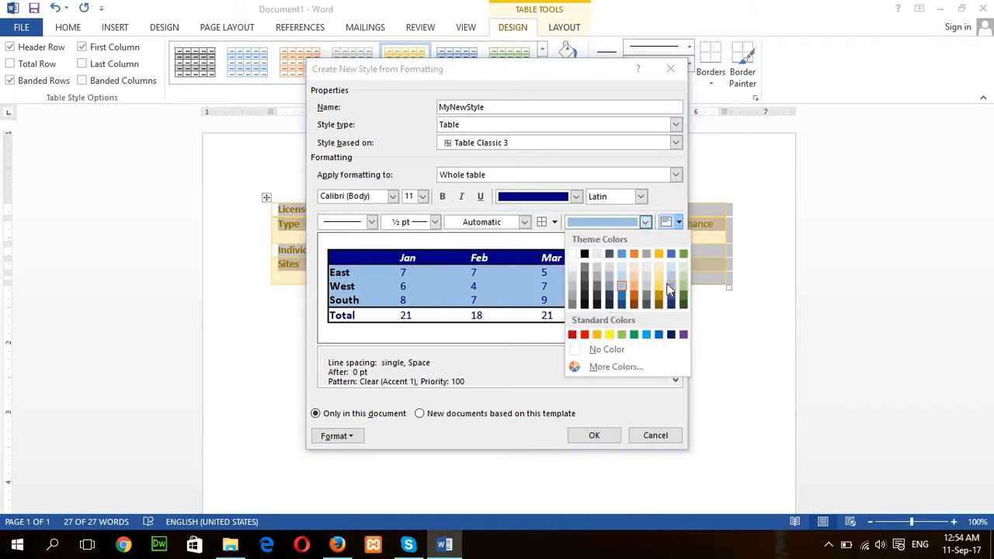
{"action": "left_click", "coordinate": [669, 289]}
{"action": "left_click", "coordinate": [645, 223]}
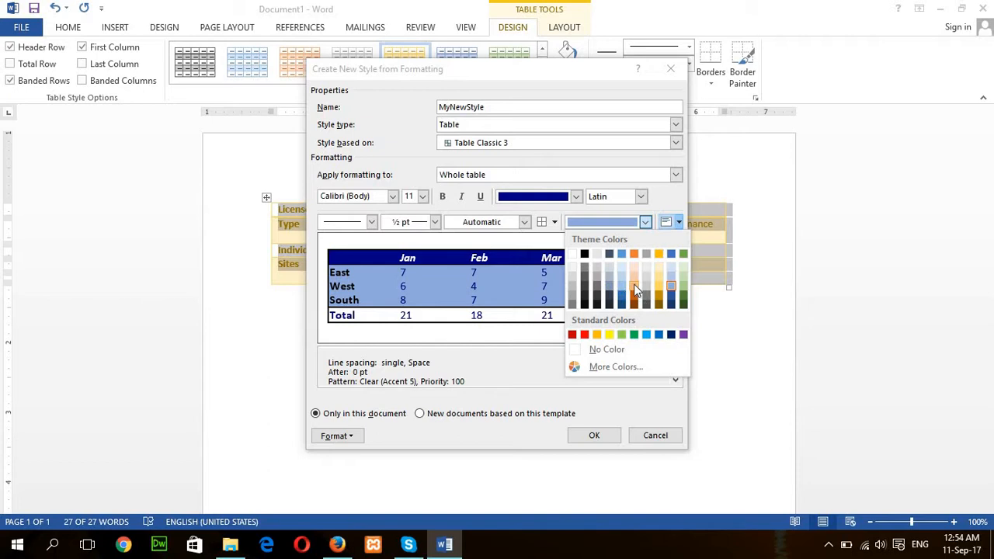
{"action": "left_click", "coordinate": [636, 289]}
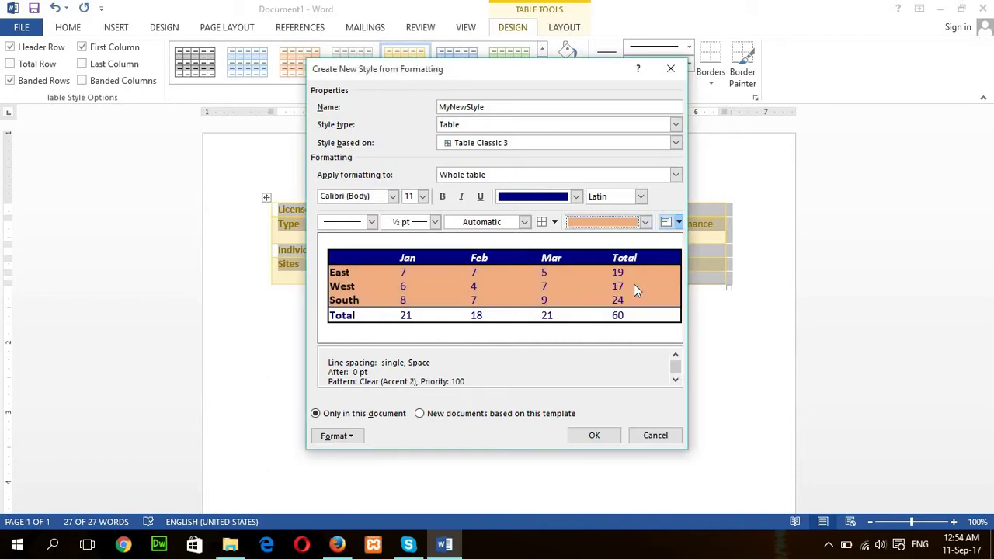
Set MyNewStyle's font to Agency FB at 14 pt and save the style with OK
{"action": "left_click", "coordinate": [393, 197]}
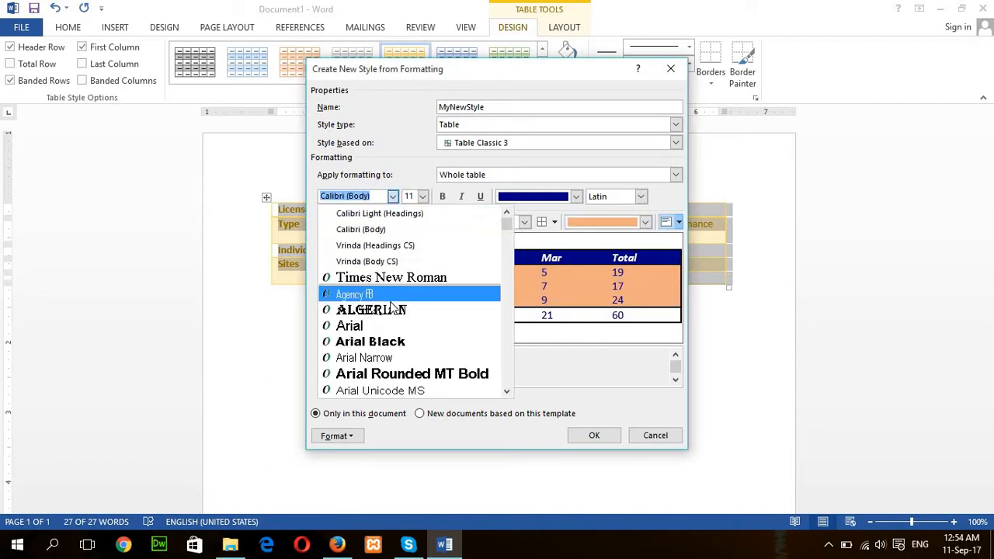
{"action": "left_click", "coordinate": [390, 308]}
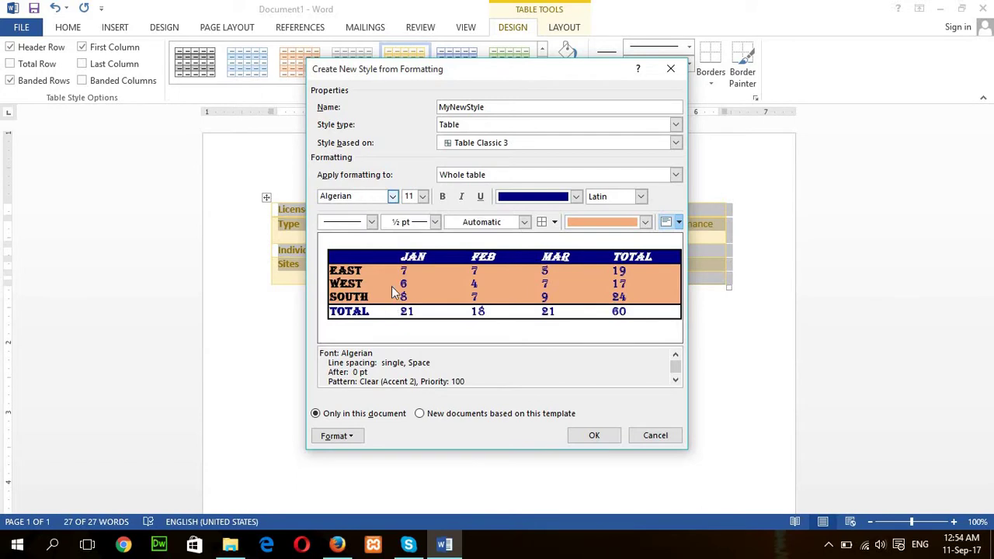
{"action": "left_click", "coordinate": [393, 197]}
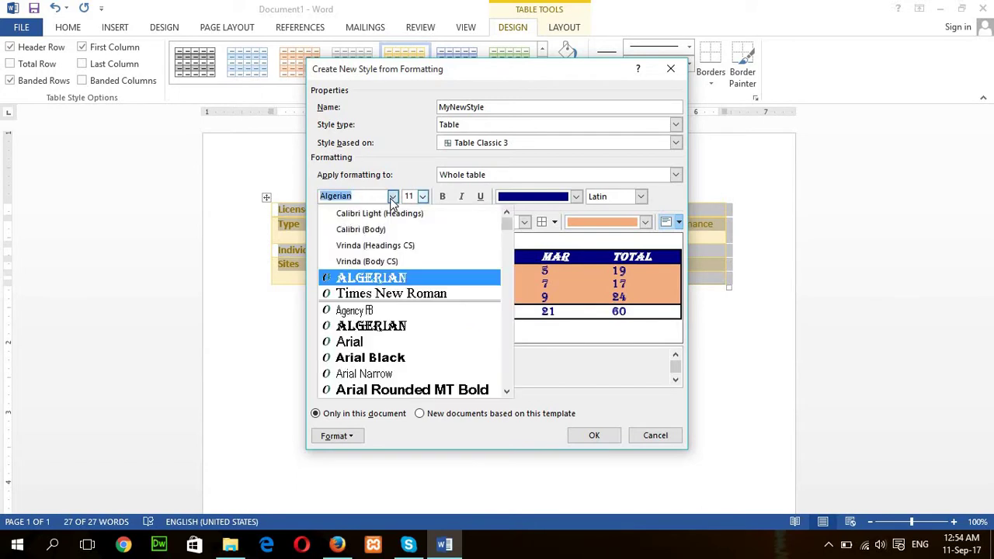
{"action": "left_click", "coordinate": [380, 311]}
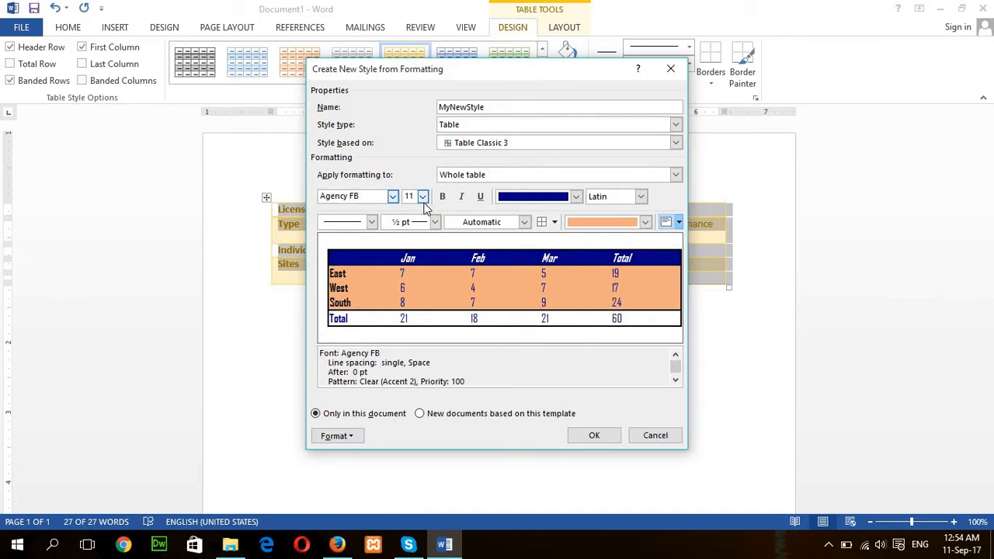
{"action": "left_click", "coordinate": [423, 197]}
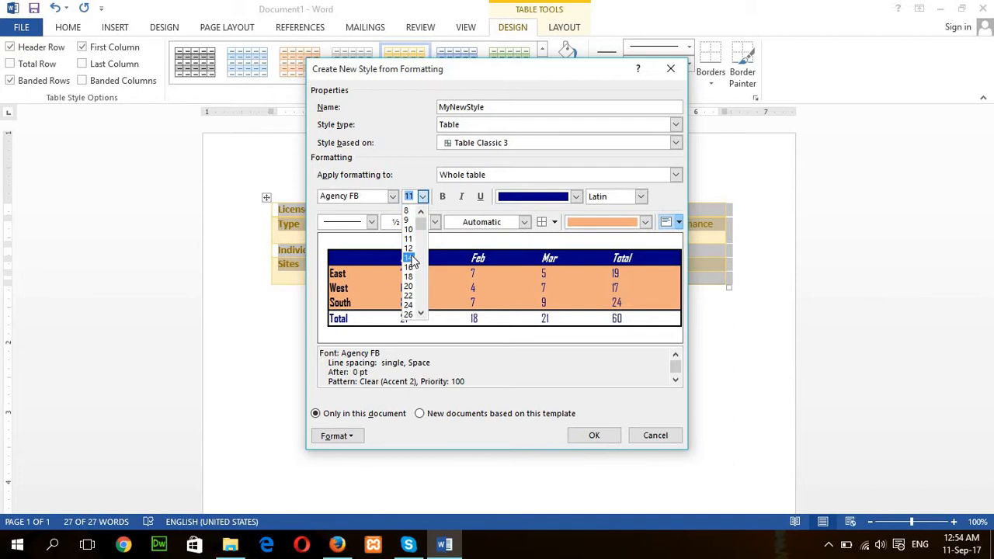
{"action": "left_click", "coordinate": [411, 256]}
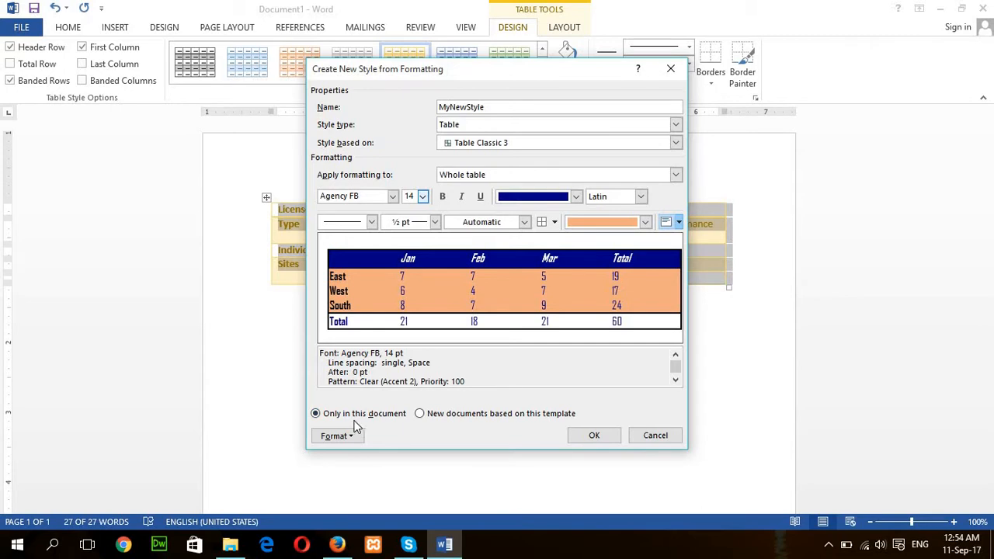
{"action": "left_click", "coordinate": [593, 436]}
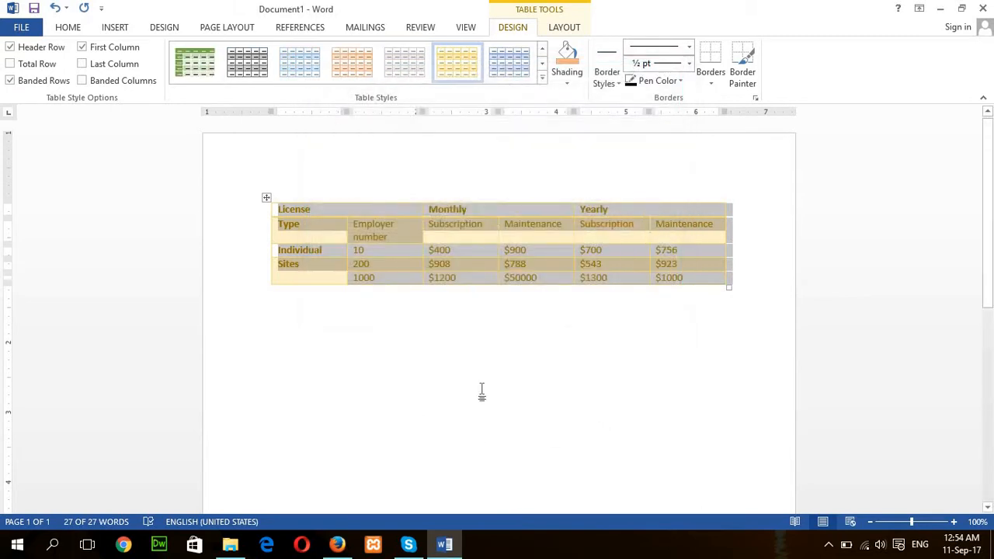
Apply the custom MyNewStyle from the gallery to the license pricing table
{"action": "left_click", "coordinate": [543, 79]}
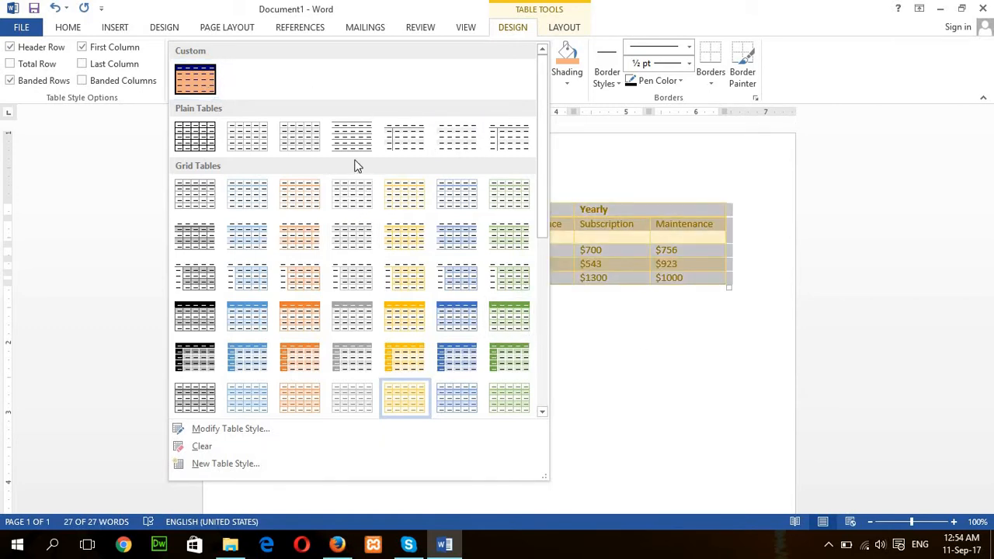
{"action": "left_click", "coordinate": [206, 86]}
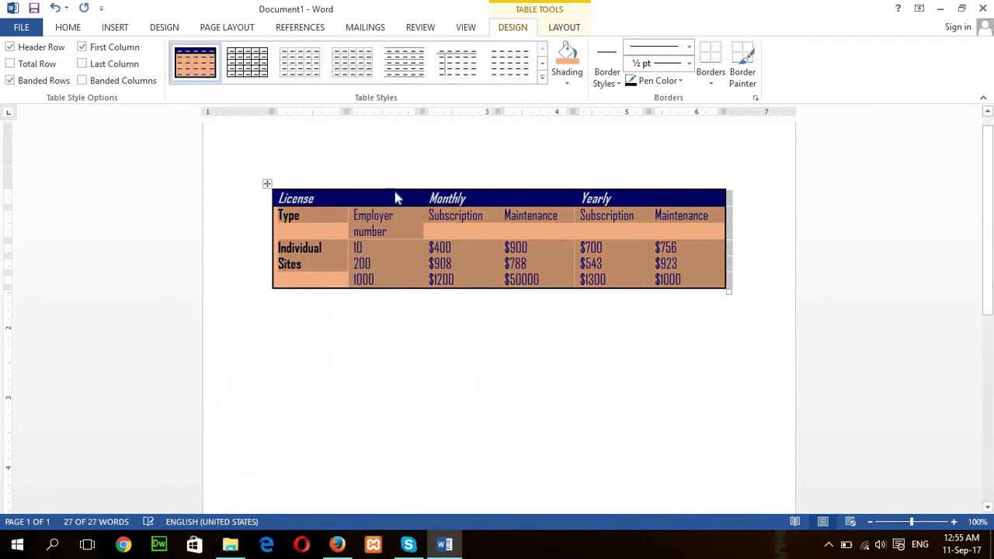
{"action": "left_click", "coordinate": [416, 355]}
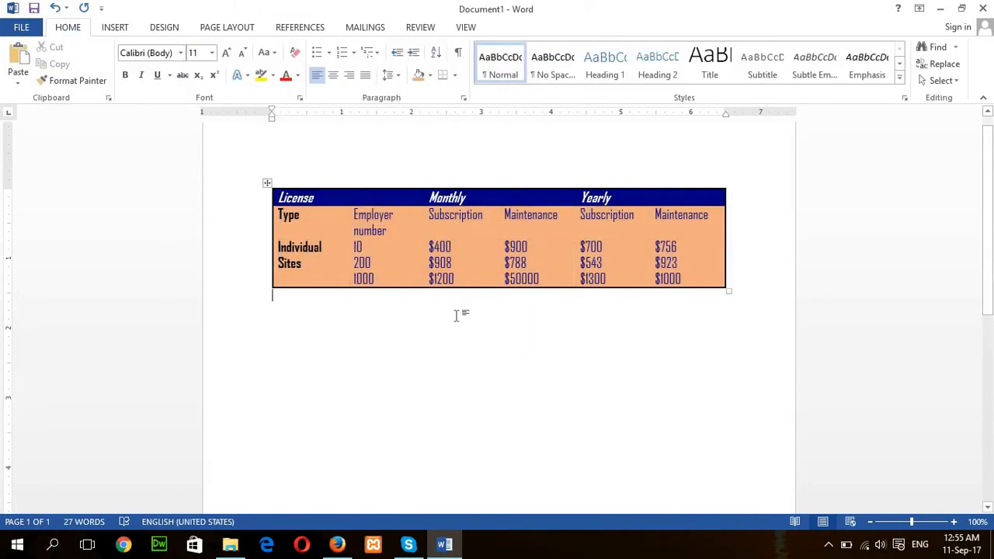